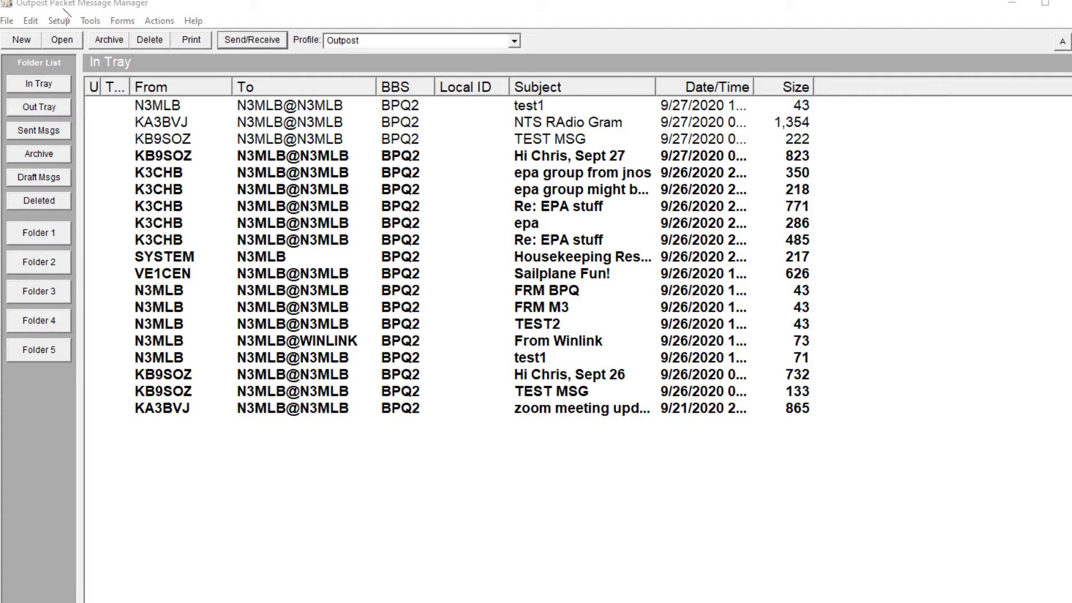
# Create a new BBS with friendly name and connect name BPQTEST, then bring up its TNC setup.
pyautogui.click(54, 22)
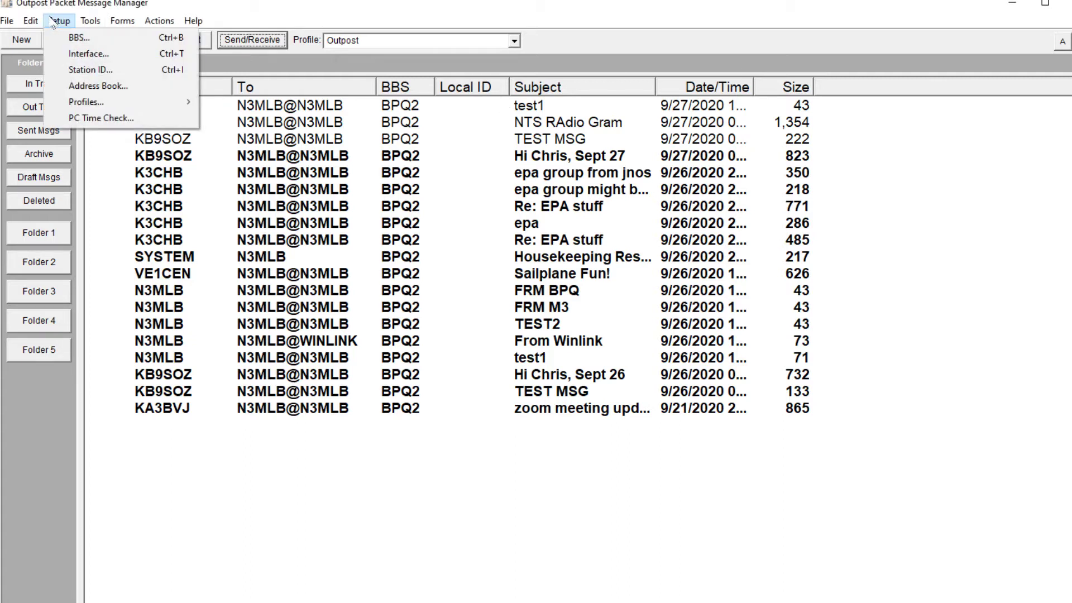
pyautogui.click(78, 38)
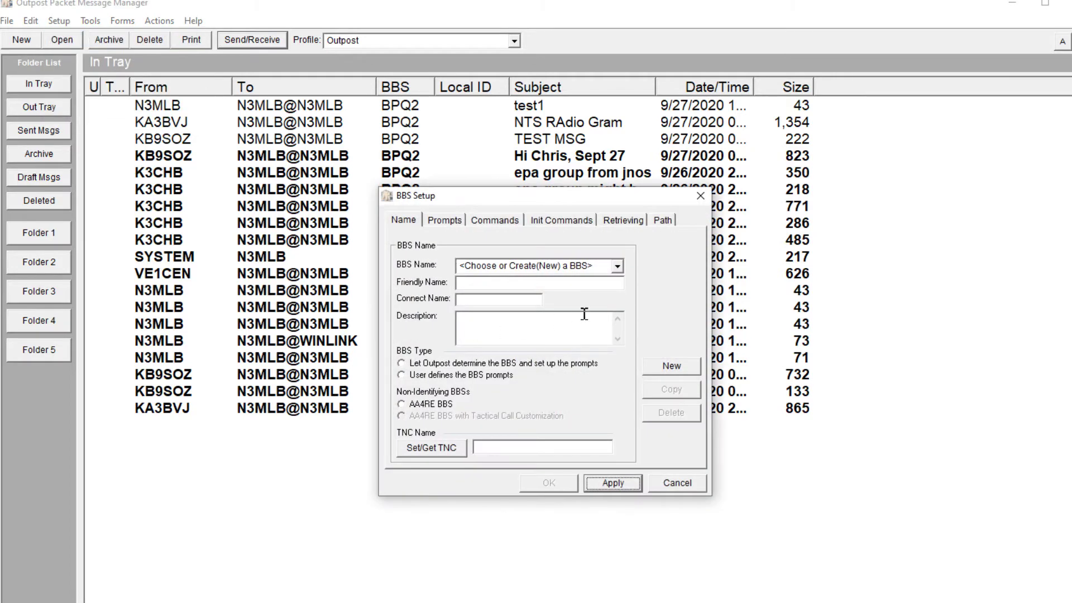
pyautogui.click(691, 366)
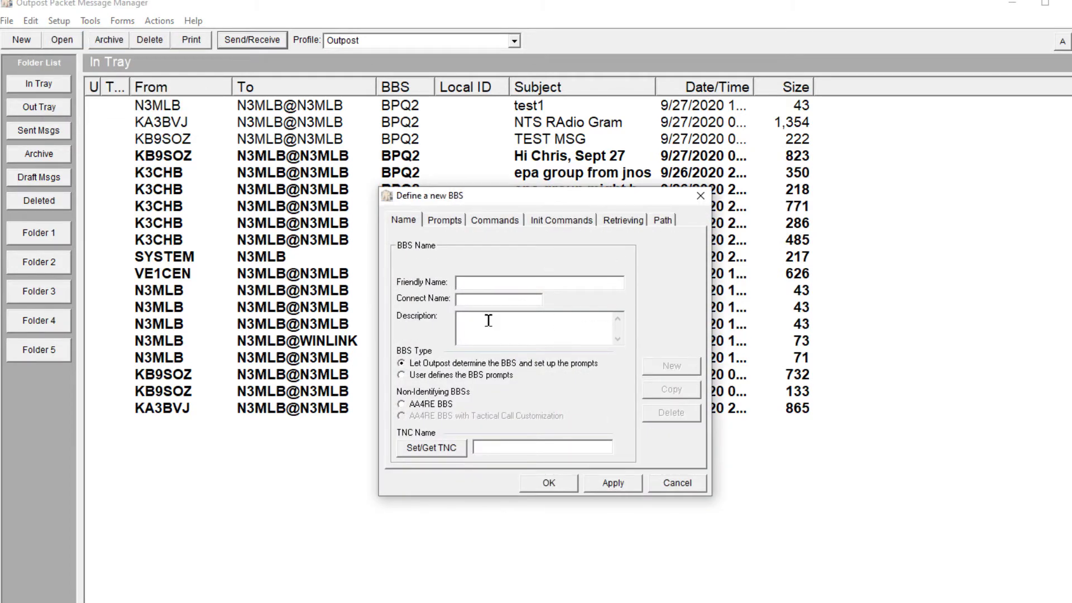
pyautogui.write('BPQTES')
pyautogui.write('T')
pyautogui.press('Tab')
pyautogui.write('BPQTEST')
pyautogui.click(436, 450)
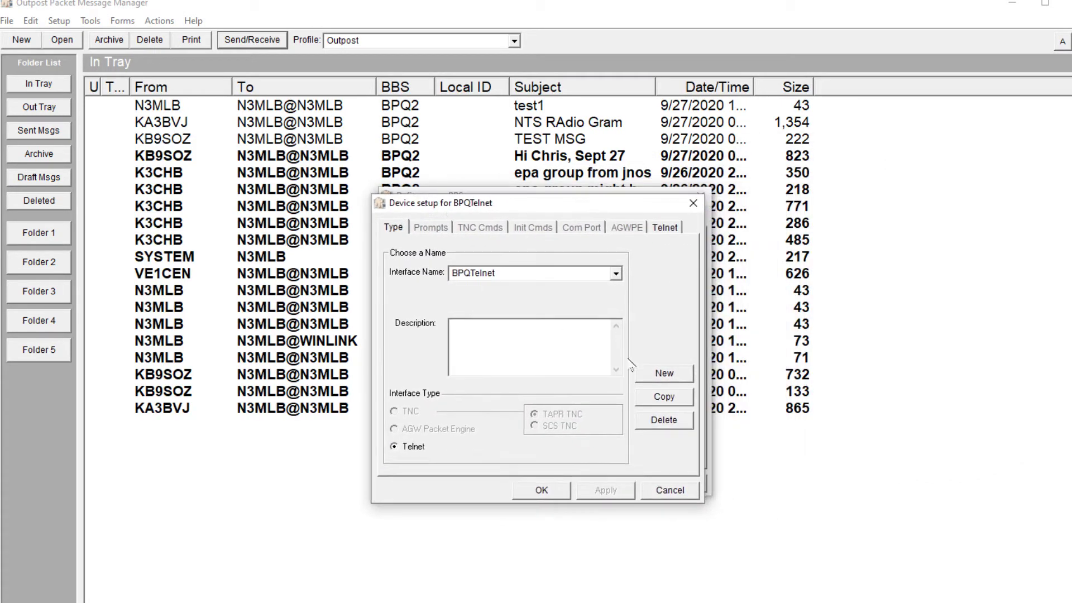
# Add a new interface named BPQTEST and set its type to Telnet.
pyautogui.click(683, 378)
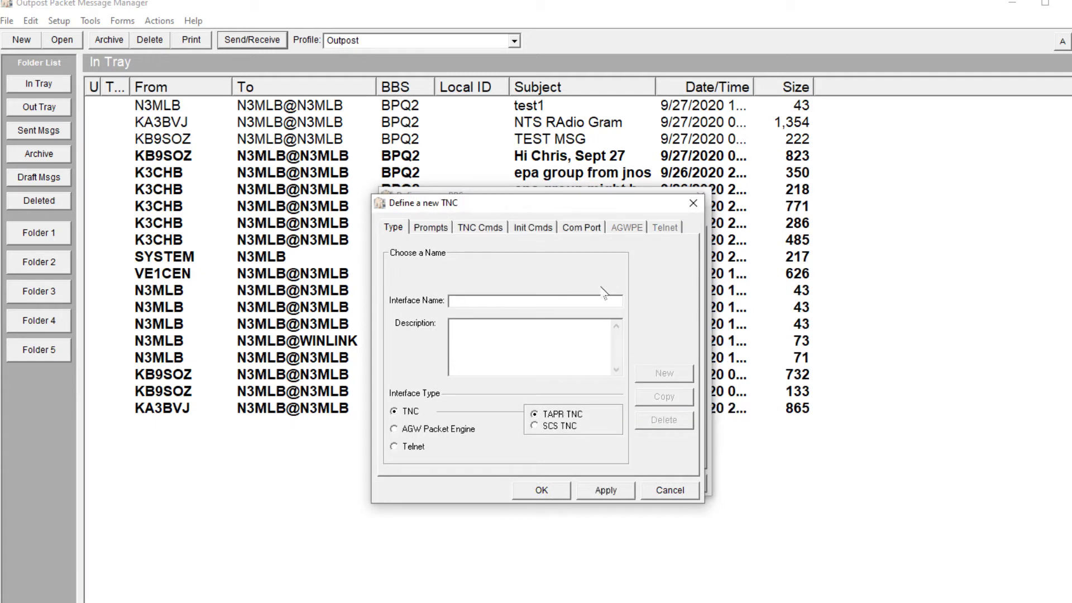
pyautogui.write('BPQTTEST')
pyautogui.click(395, 448)
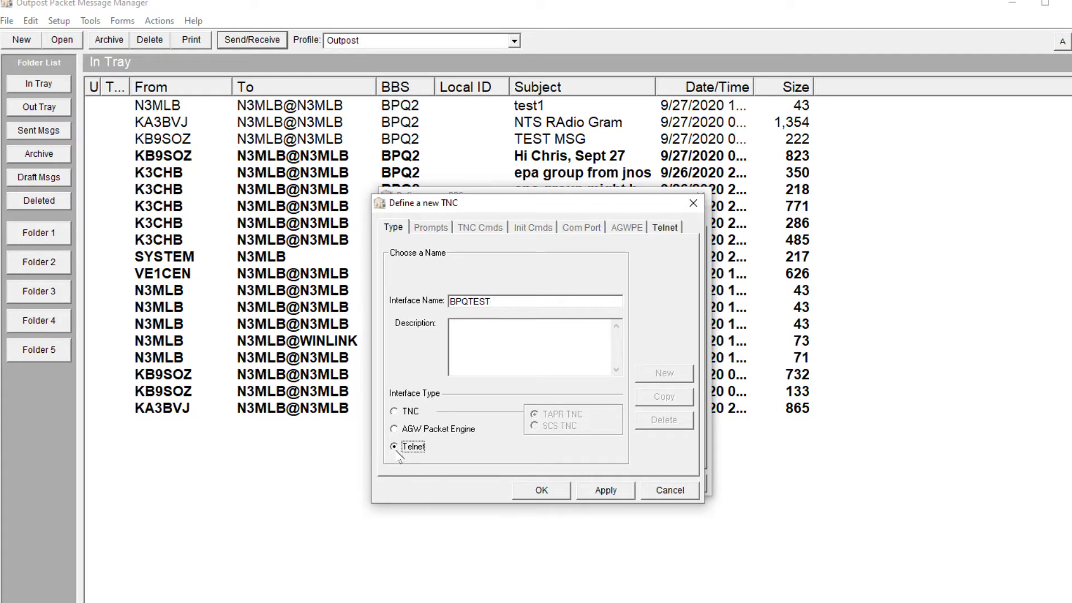
# Point the Telnet interface at remote host 192.168.1.14, port 8010, and launch a test terminal.
pyautogui.click(666, 227)
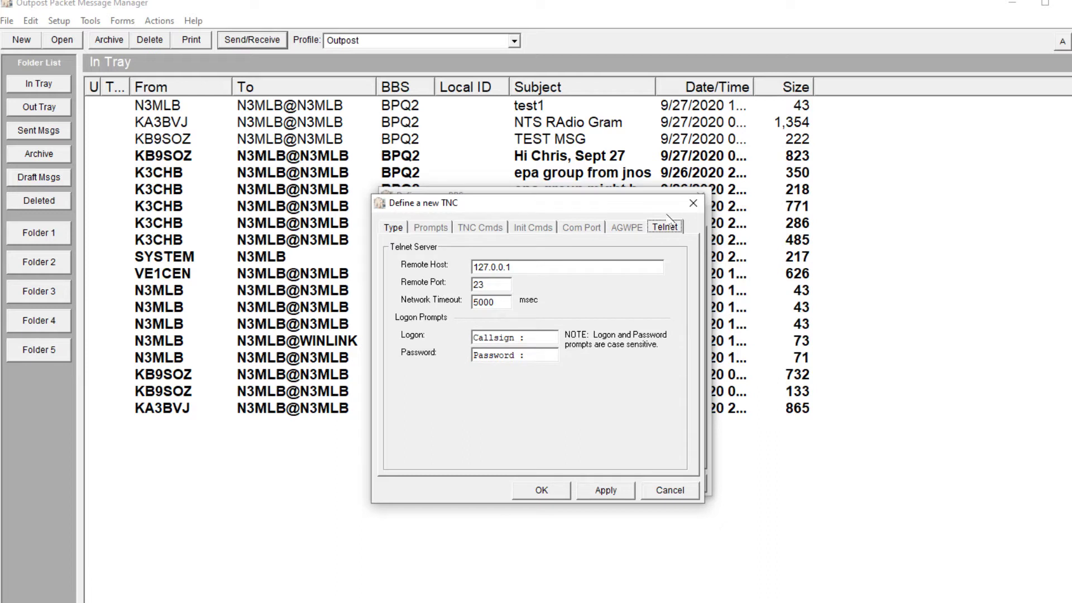
pyautogui.doubleClick(547, 267)
pyautogui.write('192.168.1.14')
pyautogui.press('Tab')
pyautogui.write('8010')
pyautogui.press('Tab')
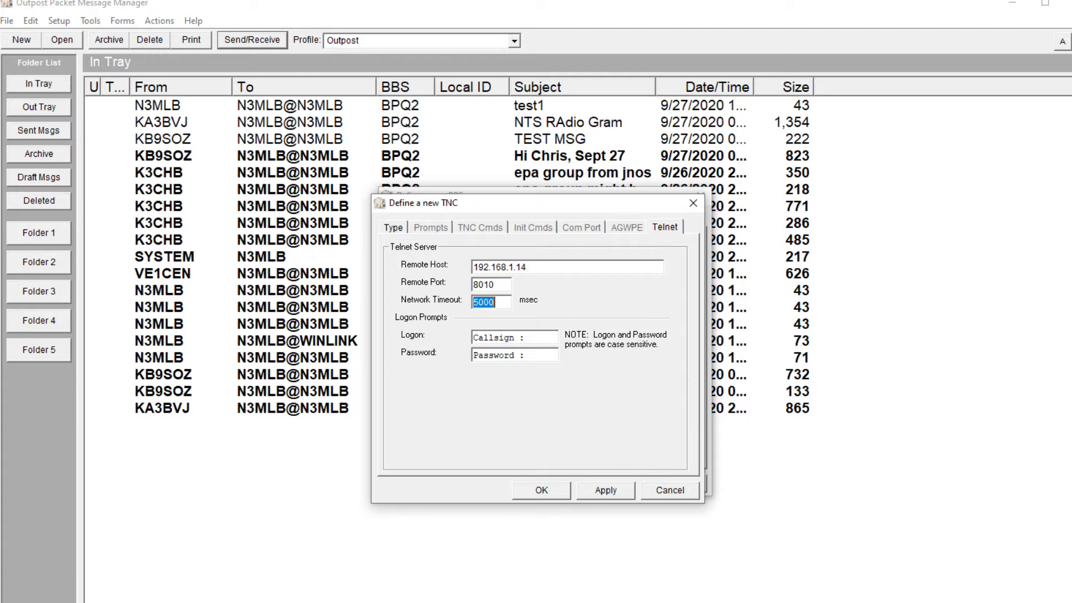
pyautogui.press('Tab')
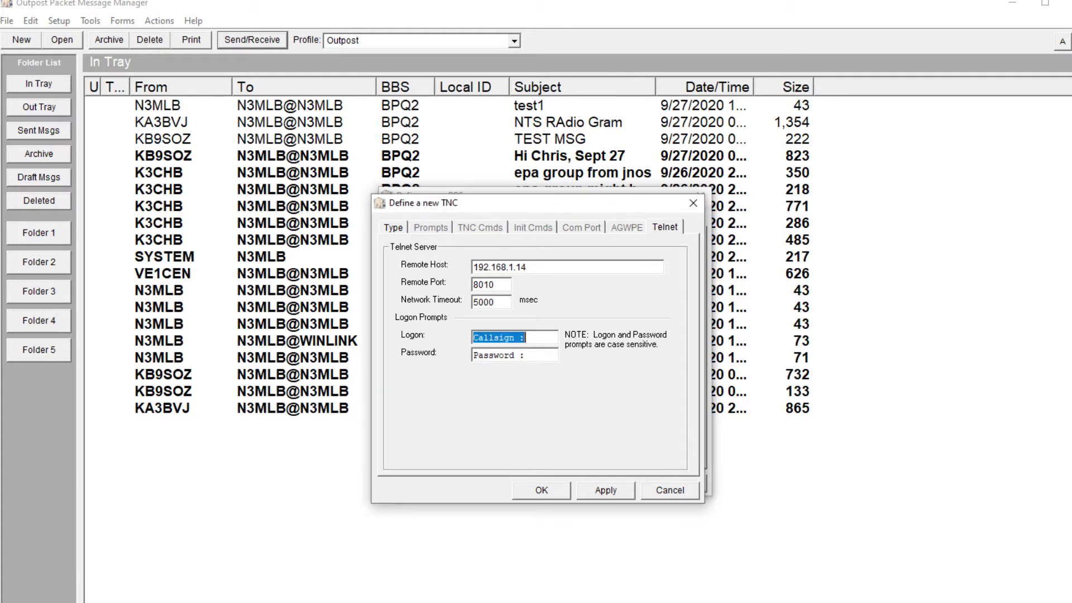
pyautogui.press('Return')
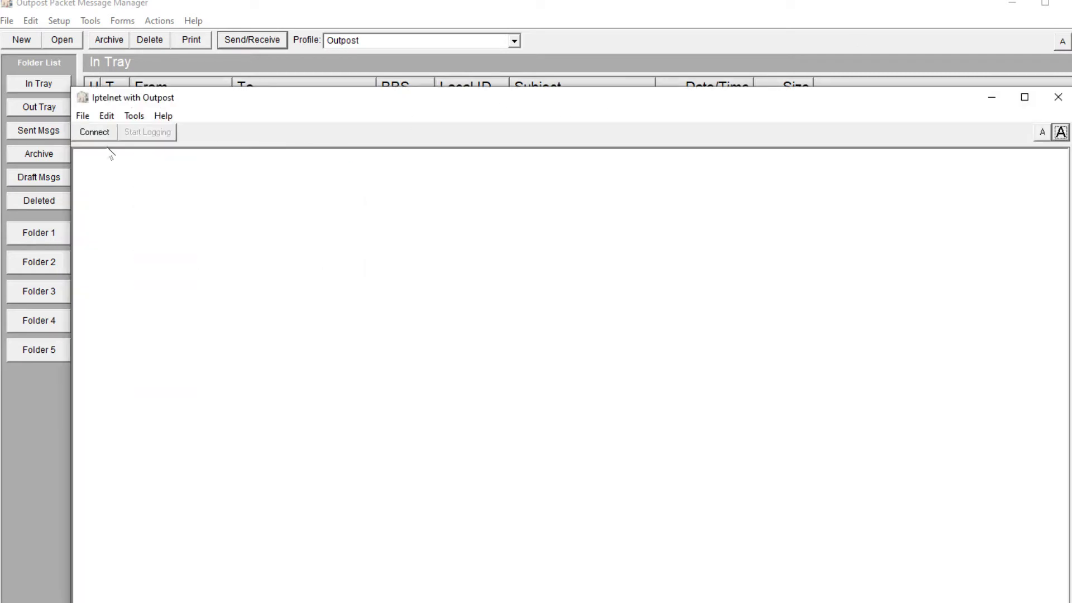
# Connect to 192.168.1.14 in Iptelnet and log in with the station callsign and password.
pyautogui.click(108, 133)
pyautogui.press('Return')
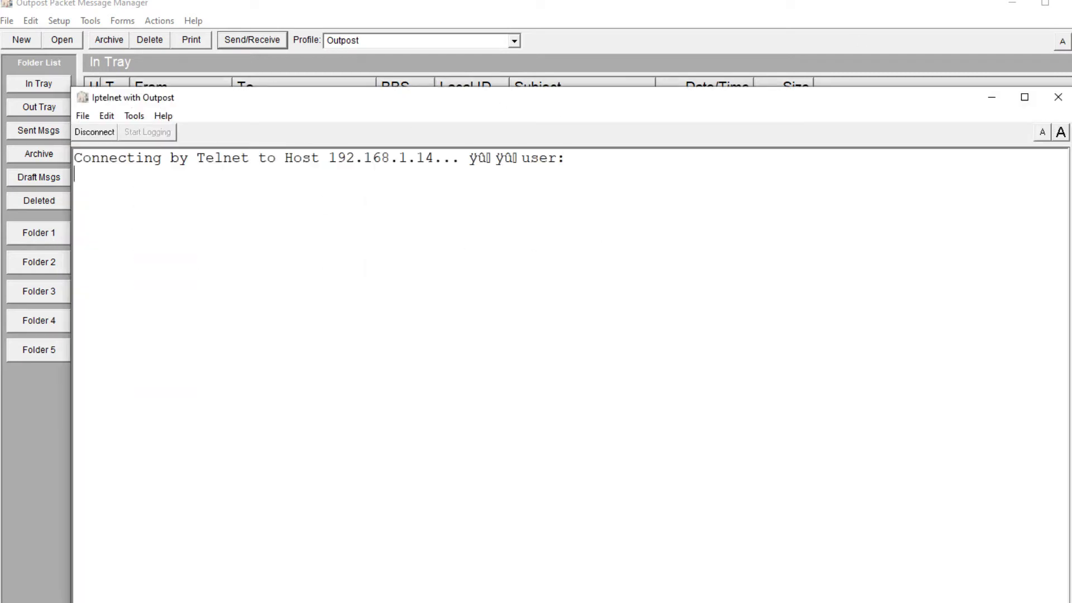
pyautogui.write('N3MLB')
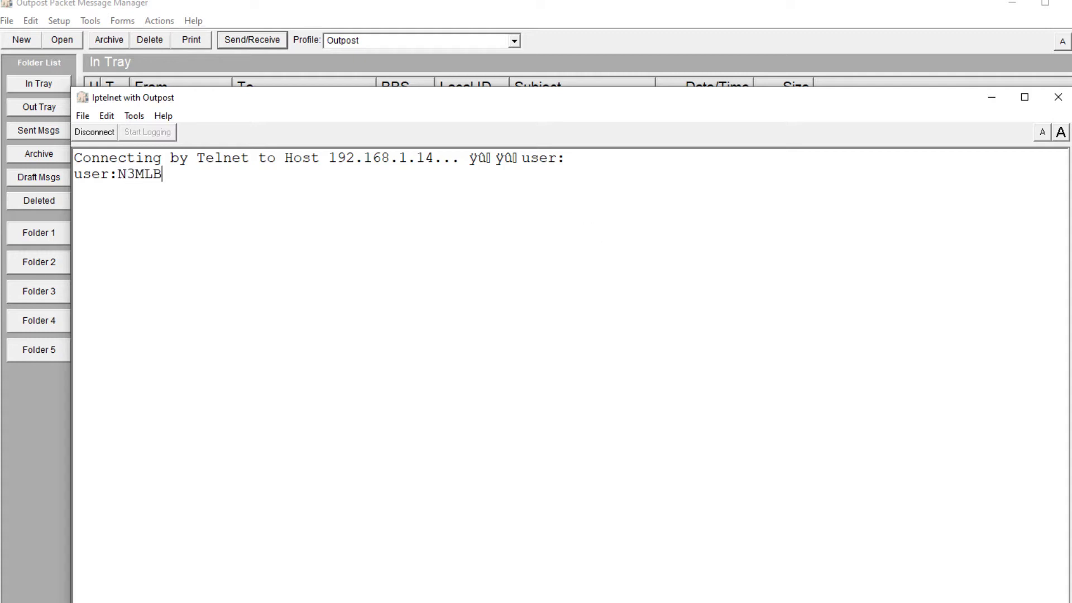
pyautogui.press('Return')
pyautogui.write('111')
pyautogui.press('Return')
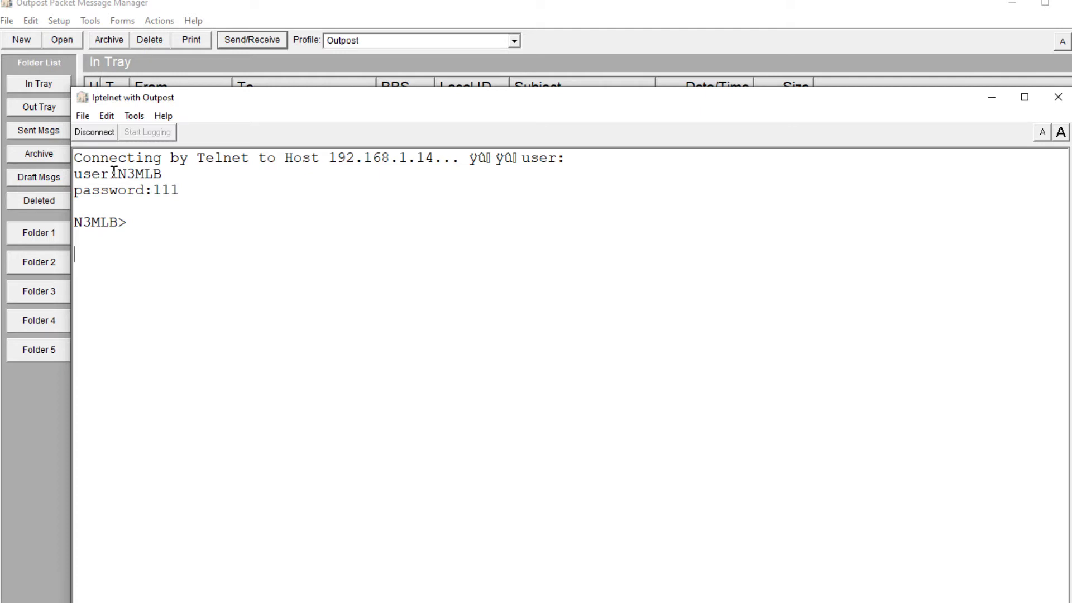
# Copy the 'user:' prompt text, then disconnect and close the telnet terminal.
pyautogui.moveTo(118, 174); pyautogui.dragTo(77, 179)
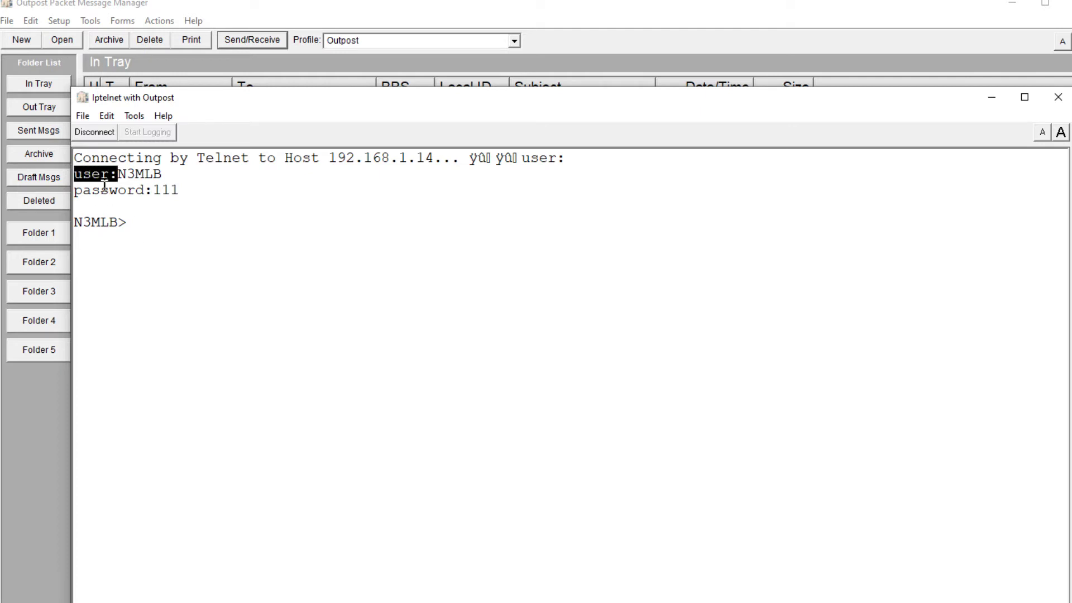
pyautogui.rightClick(105, 171)
pyautogui.click(120, 197)
pyautogui.moveTo(154, 191); pyautogui.dragTo(75, 190)
pyautogui.click(168, 226)
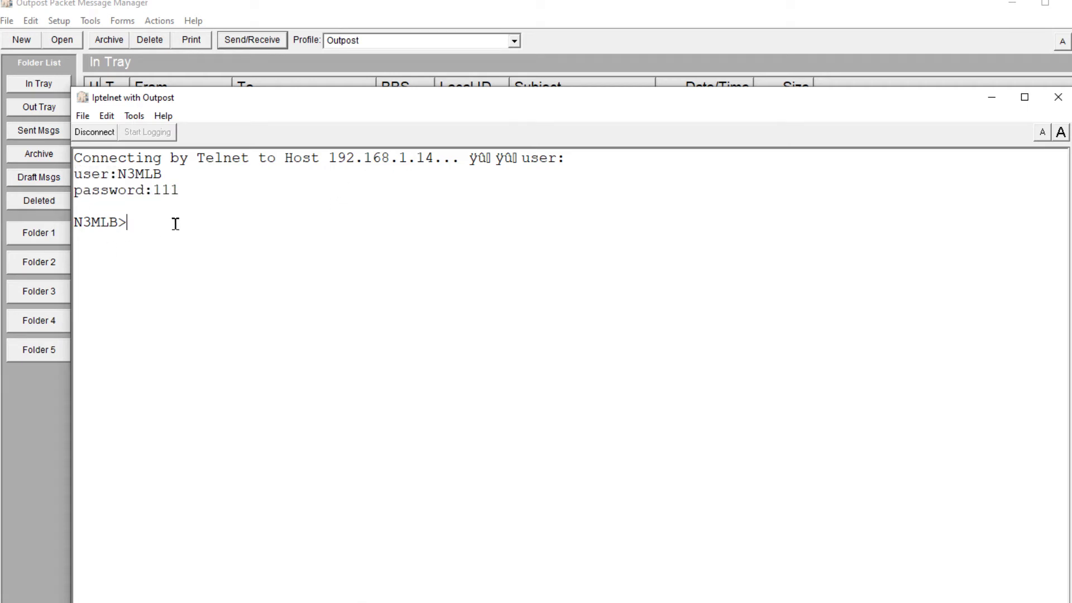
pyautogui.click(98, 132)
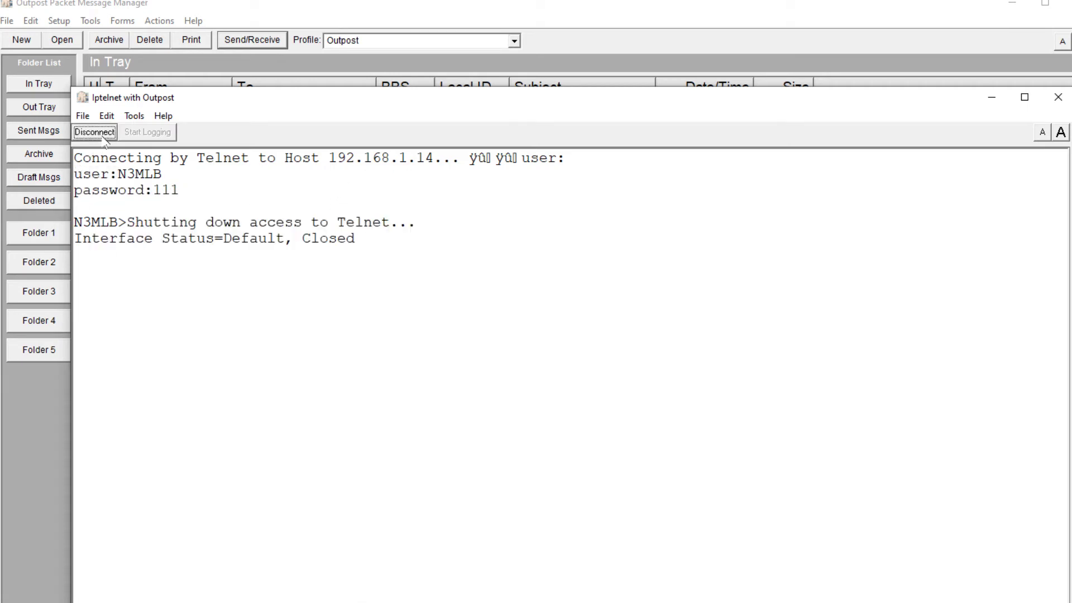
pyautogui.click(1056, 99)
# Set the Telnet Logon prompt to 'user:' and the Password prompt to 'password:'.
pyautogui.rightClick(497, 339)
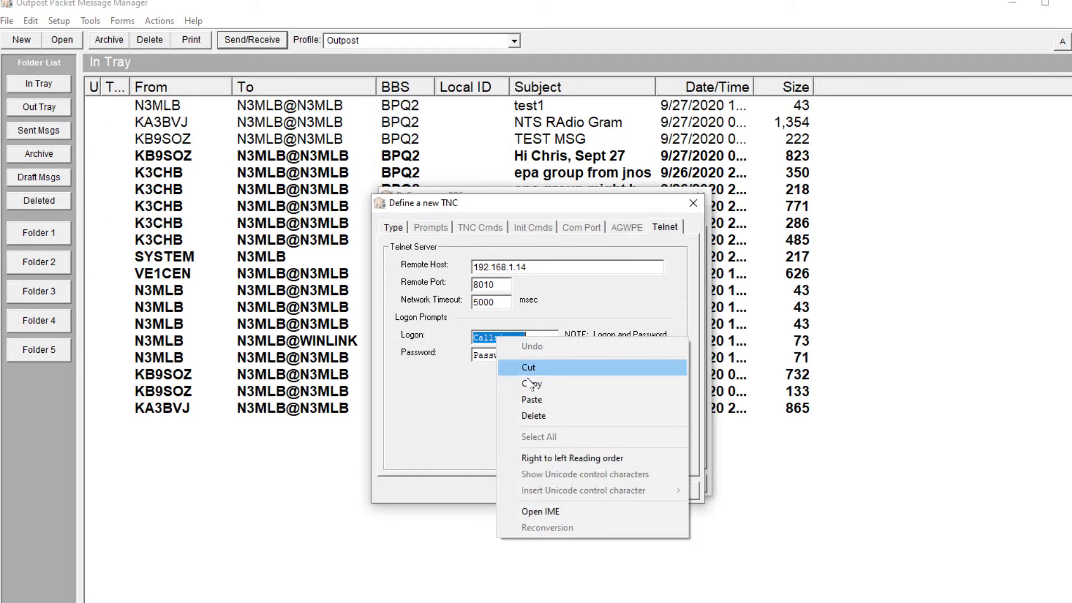
pyautogui.click(530, 399)
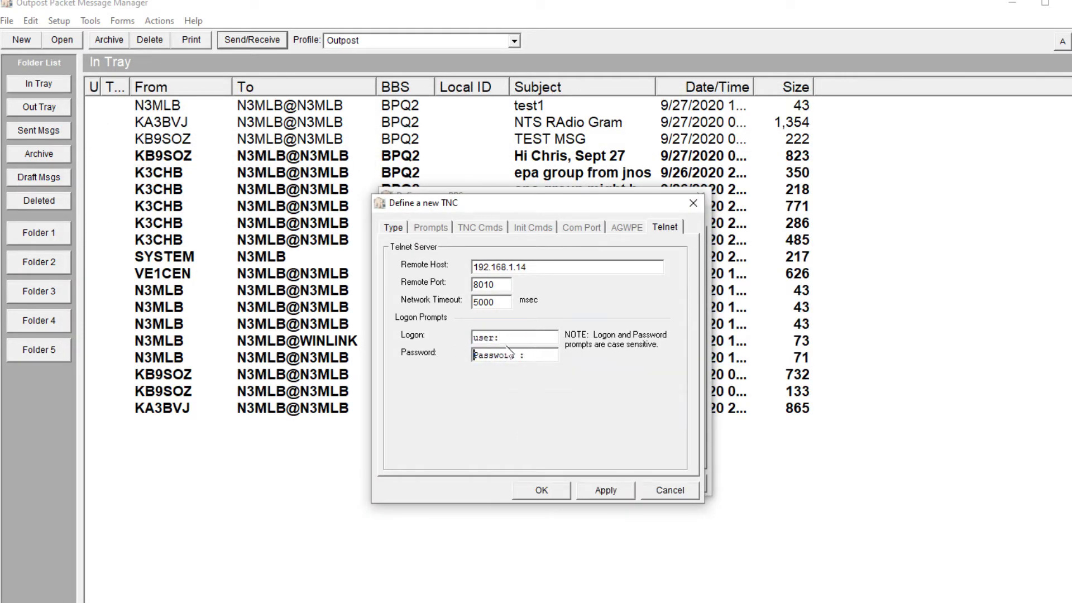
pyautogui.moveTo(536, 357); pyautogui.dragTo(454, 358)
pyautogui.write('password:')
# Apply the Telnet settings and save the BPQTEST interface and BBS.
pyautogui.click(604, 489)
pyautogui.click(541, 490)
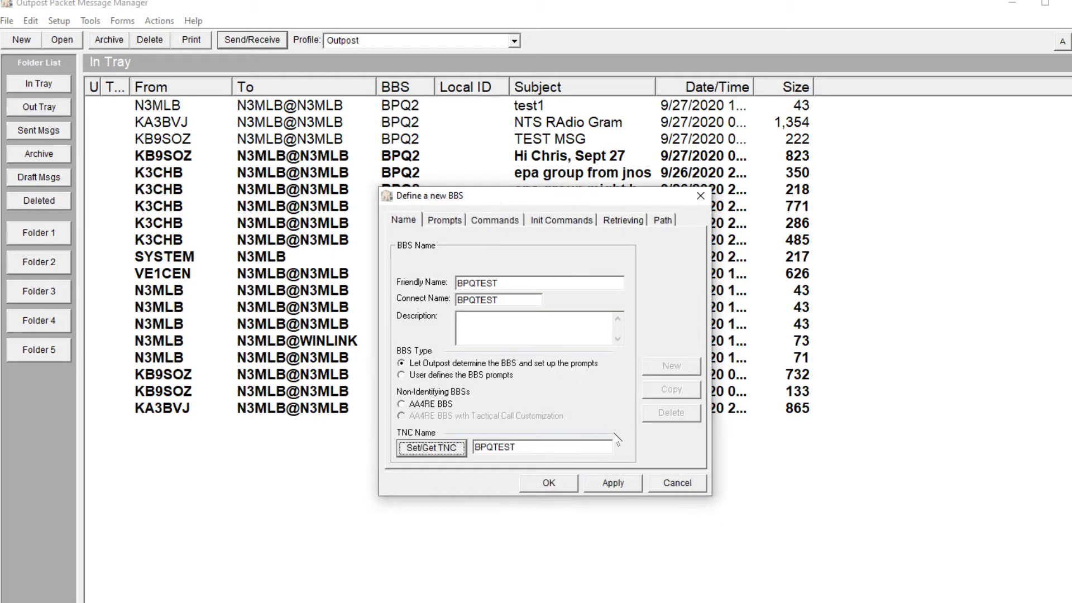
pyautogui.click(612, 483)
pyautogui.click(557, 483)
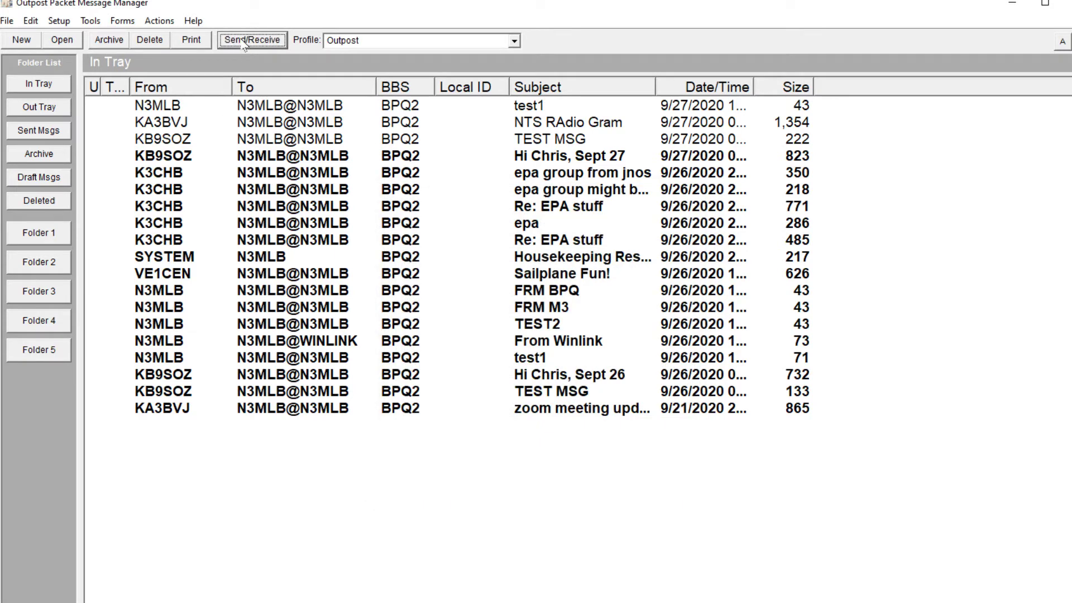
# Run Send/Receive to BPQTEST and dismiss the telnet logon-rejected notification.
pyautogui.click(244, 41)
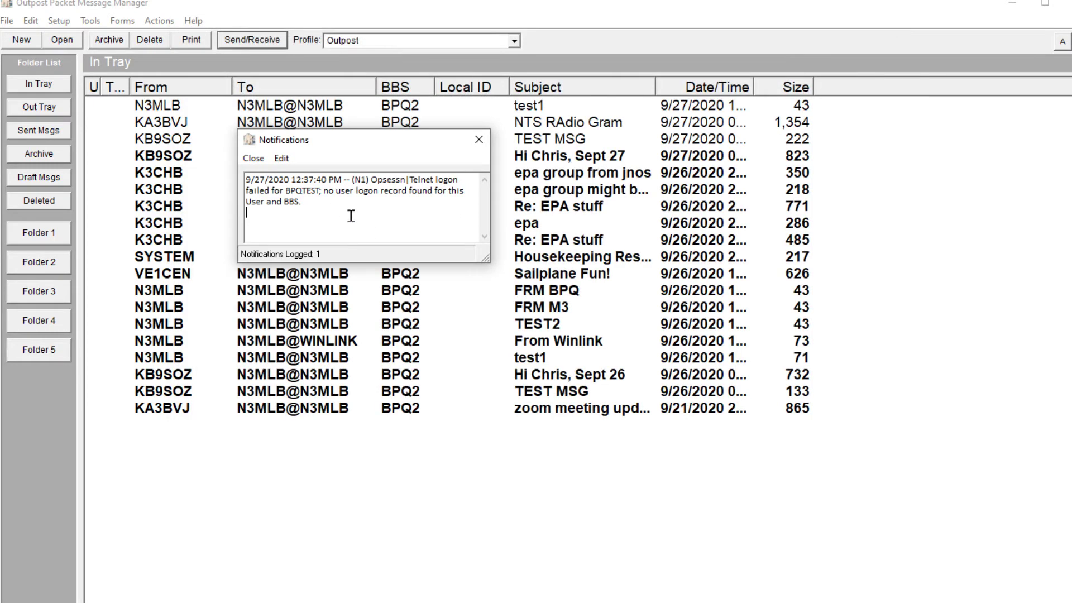
pyautogui.moveTo(302, 202); pyautogui.dragTo(244, 191)
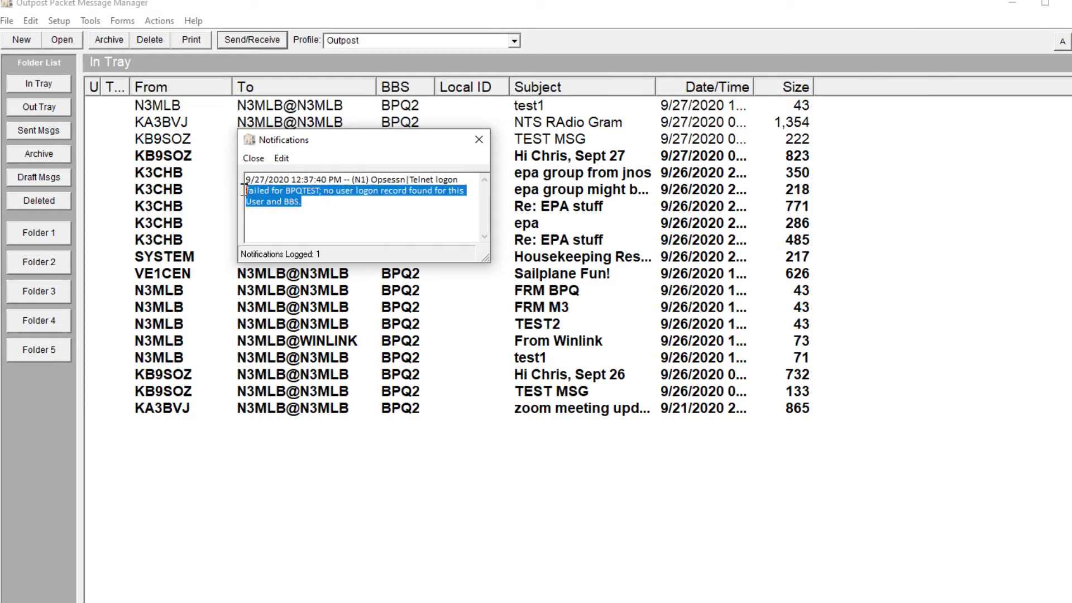
pyautogui.click(479, 139)
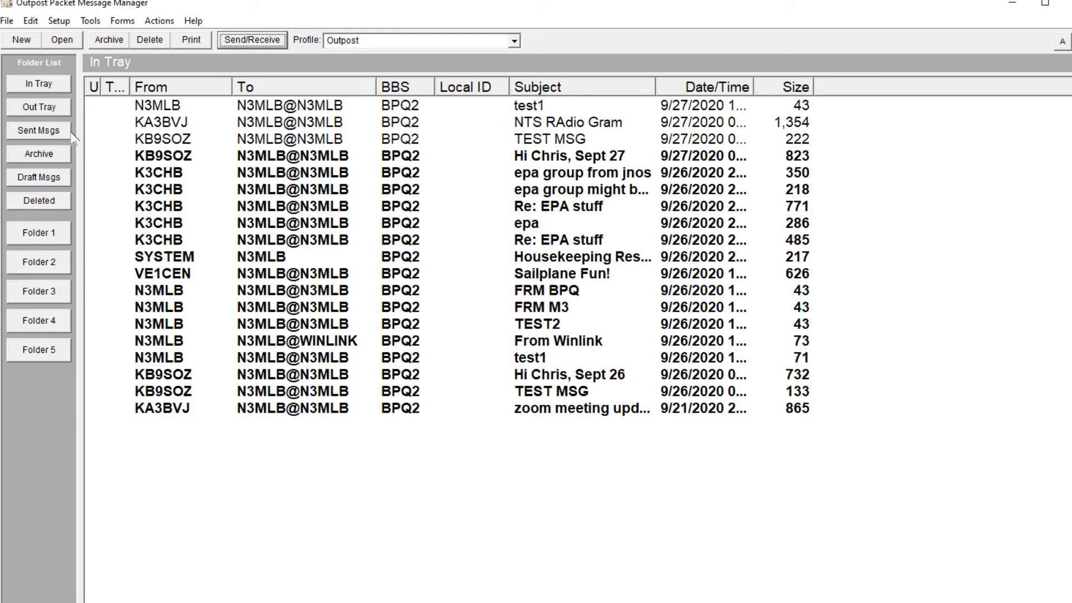
pyautogui.click(59, 20)
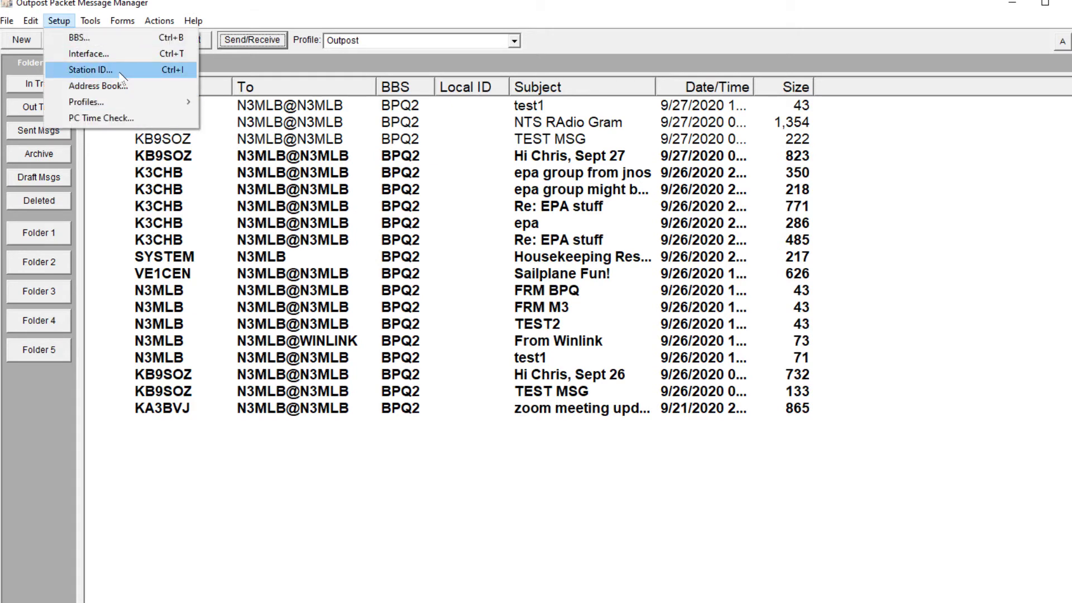
# Add a BBS login for BPQTEST with its connect password in the Station ID settings.
pyautogui.click(90, 70)
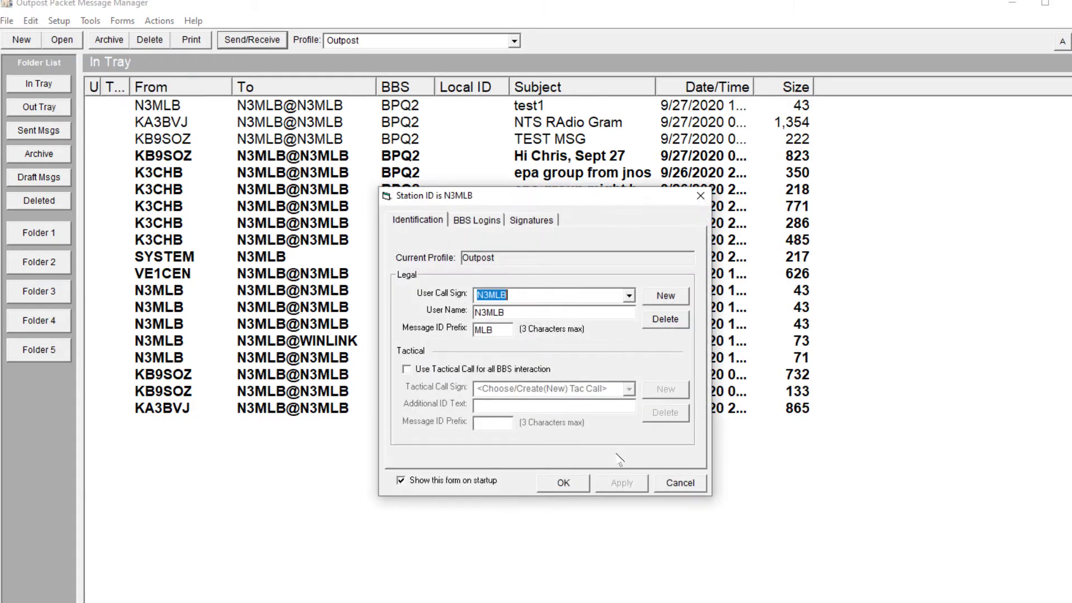
pyautogui.click(482, 221)
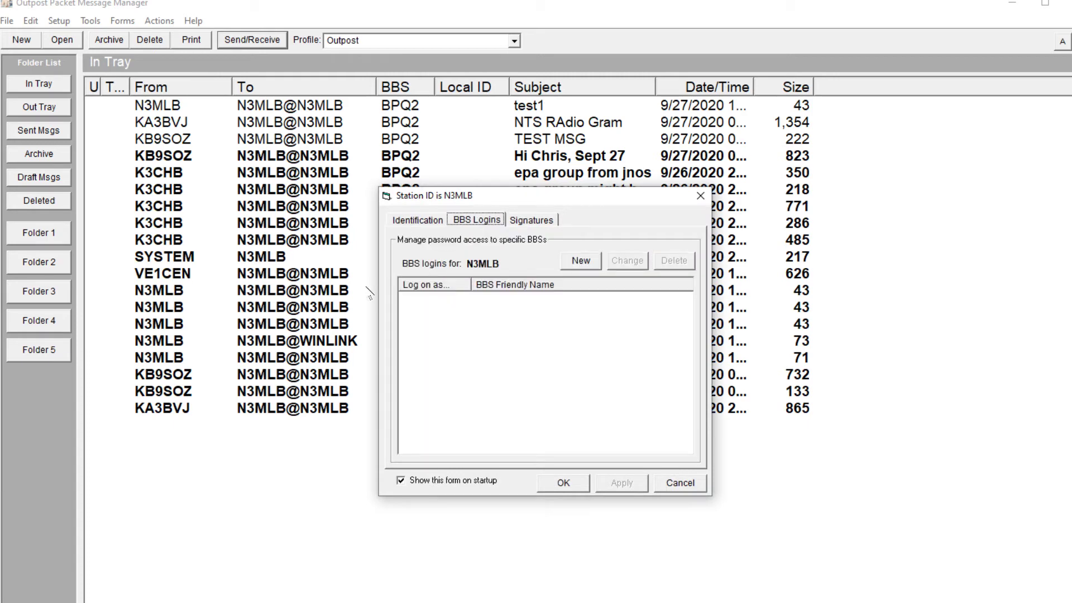
pyautogui.click(581, 262)
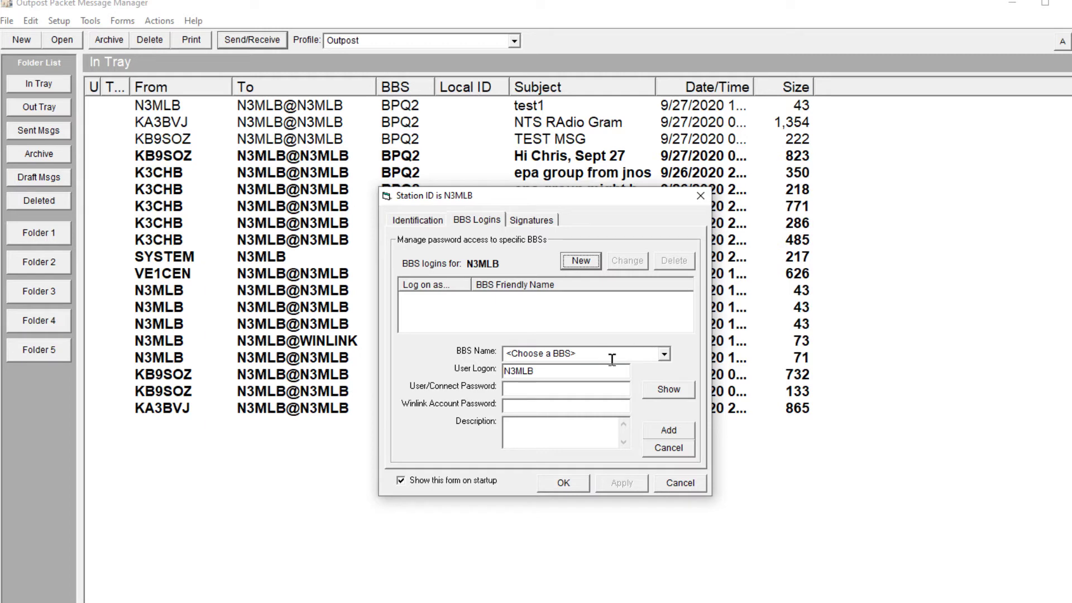
pyautogui.click(664, 357)
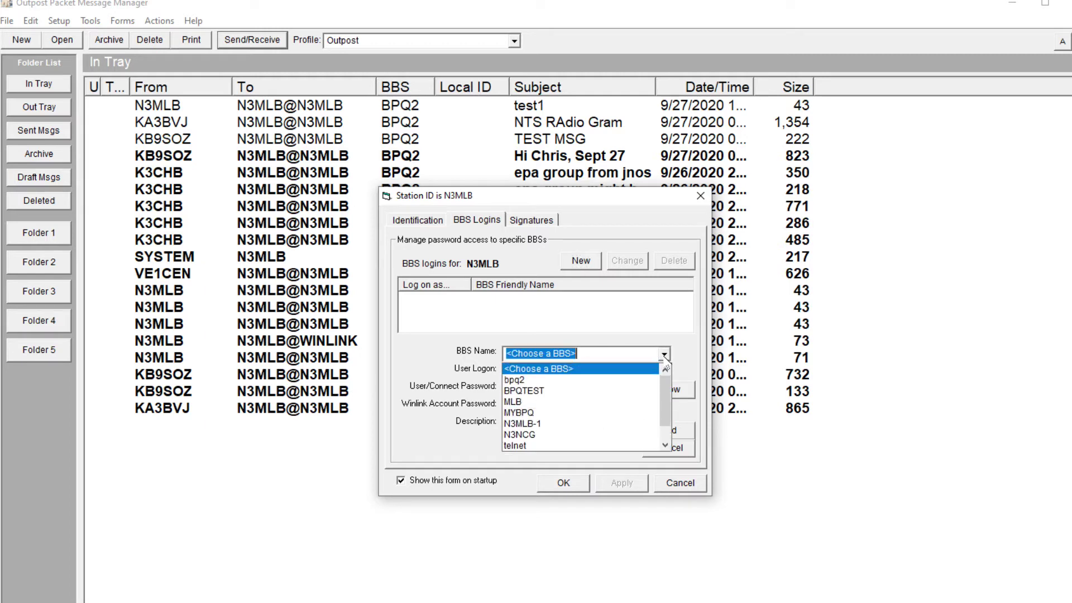
pyautogui.click(549, 391)
pyautogui.click(535, 390)
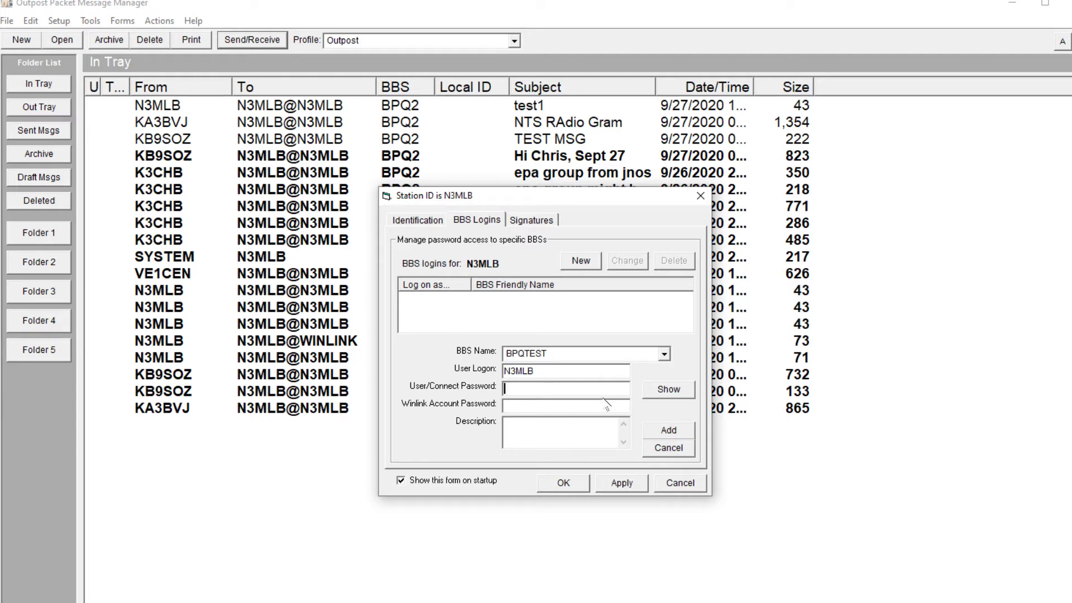
pyautogui.write('***')
pyautogui.click(620, 484)
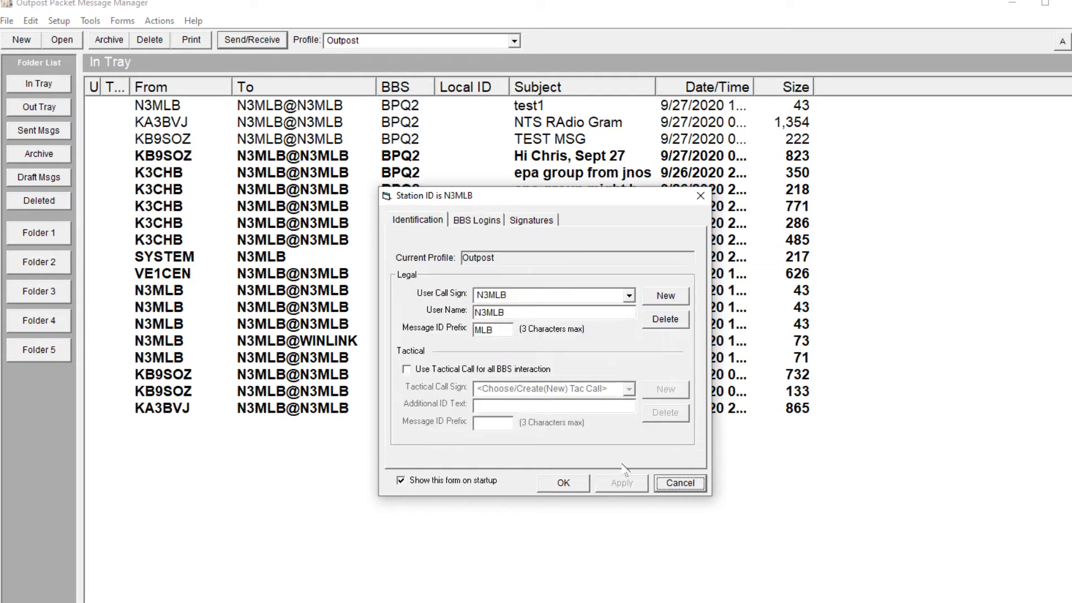
pyautogui.click(563, 483)
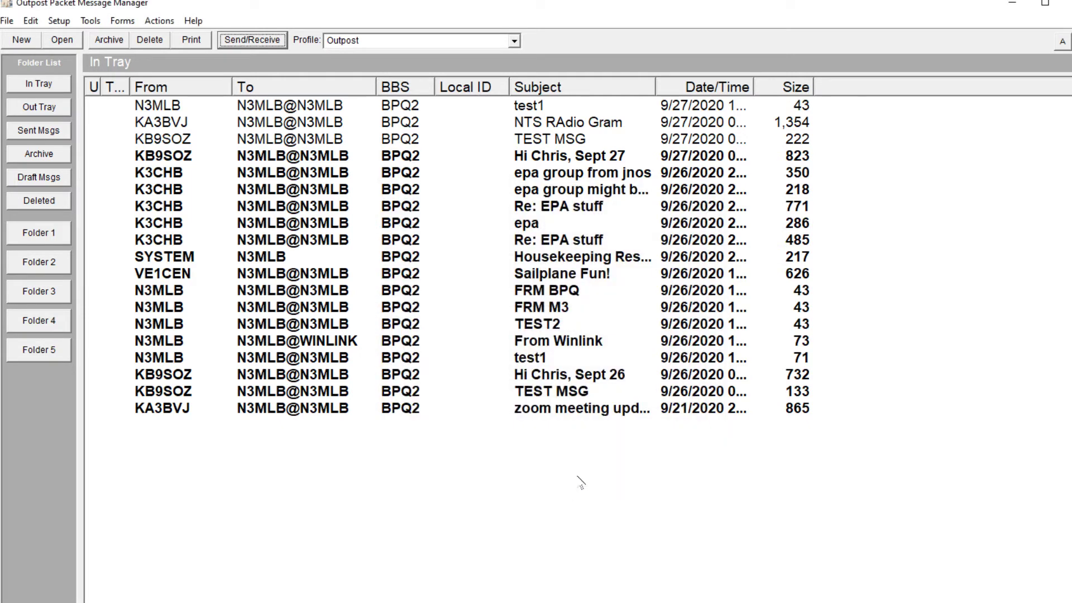
# Run another Send/Receive session, then reopen the BPQTEST BBS settings.
pyautogui.click(265, 40)
pyautogui.click(59, 20)
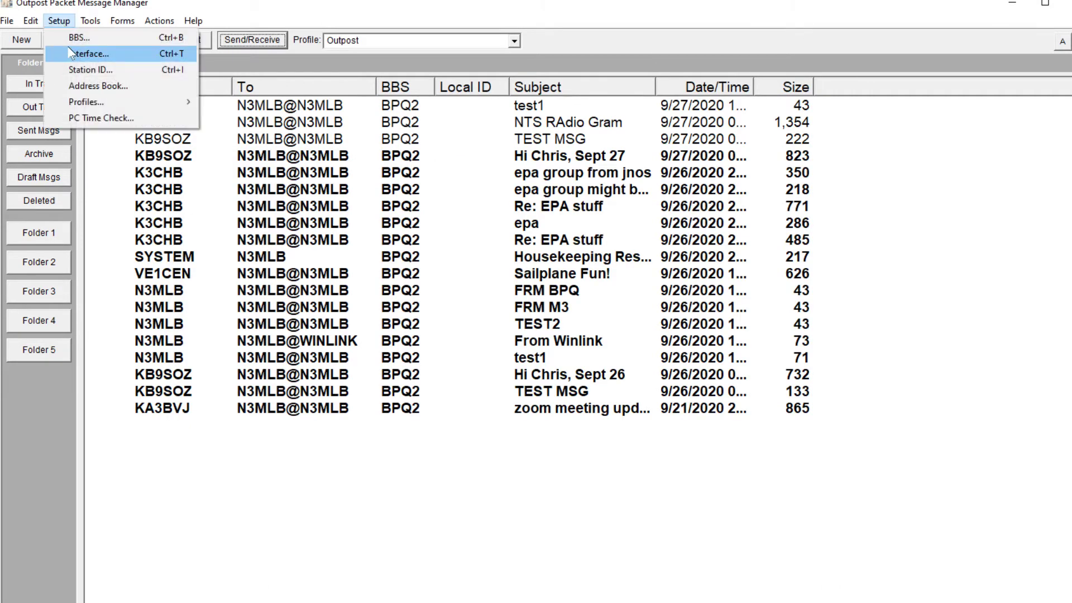
pyautogui.click(70, 34)
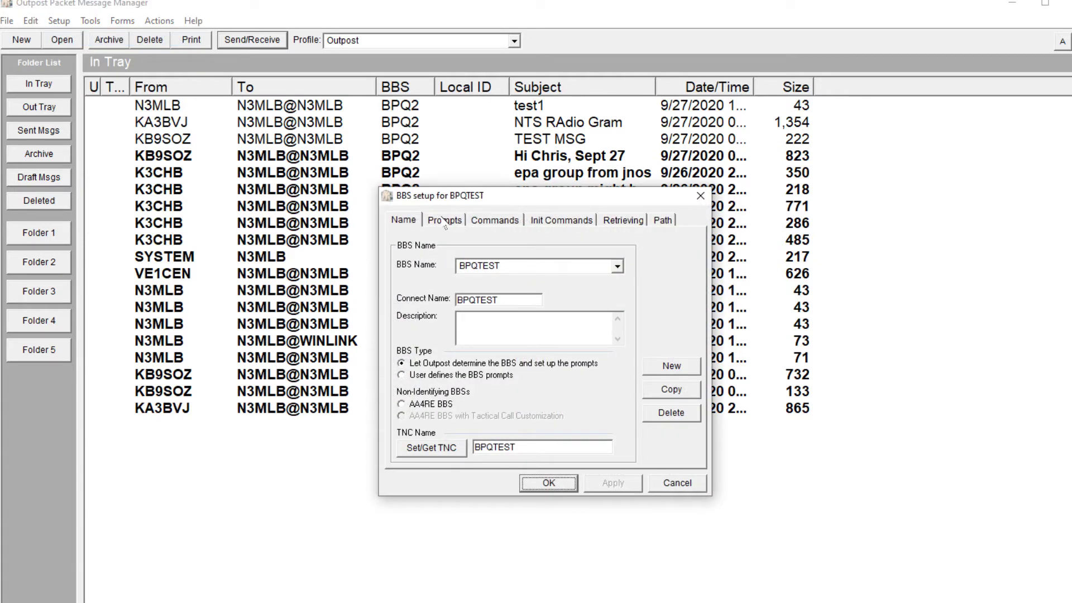
# Choose KA-Node/Netrom path access with node MLBBBS and the node's callsign prompt as connect message.
pyautogui.click(663, 220)
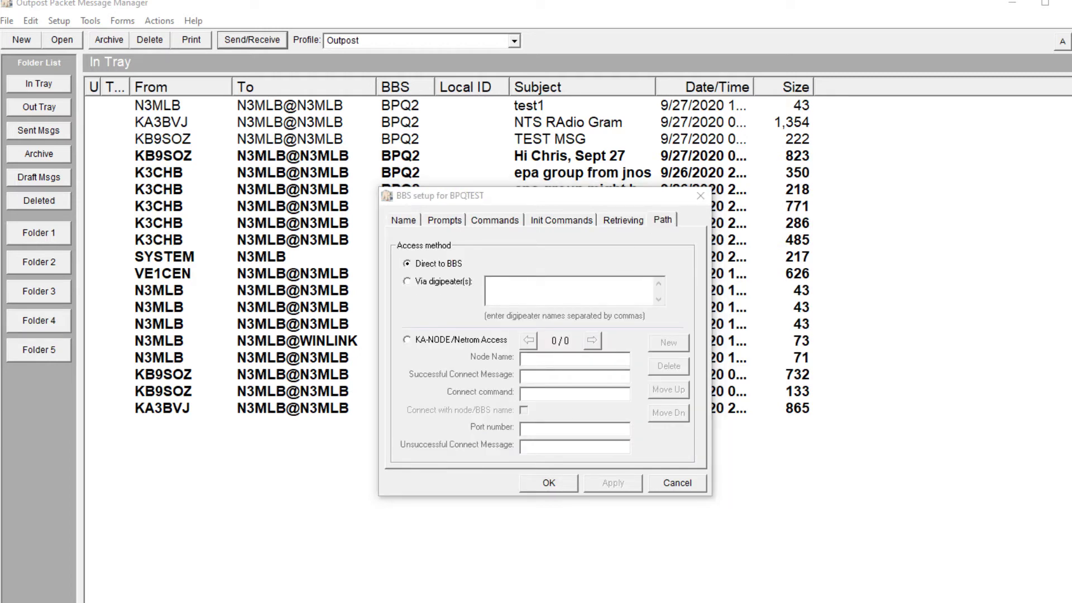
pyautogui.click(421, 341)
pyautogui.click(564, 358)
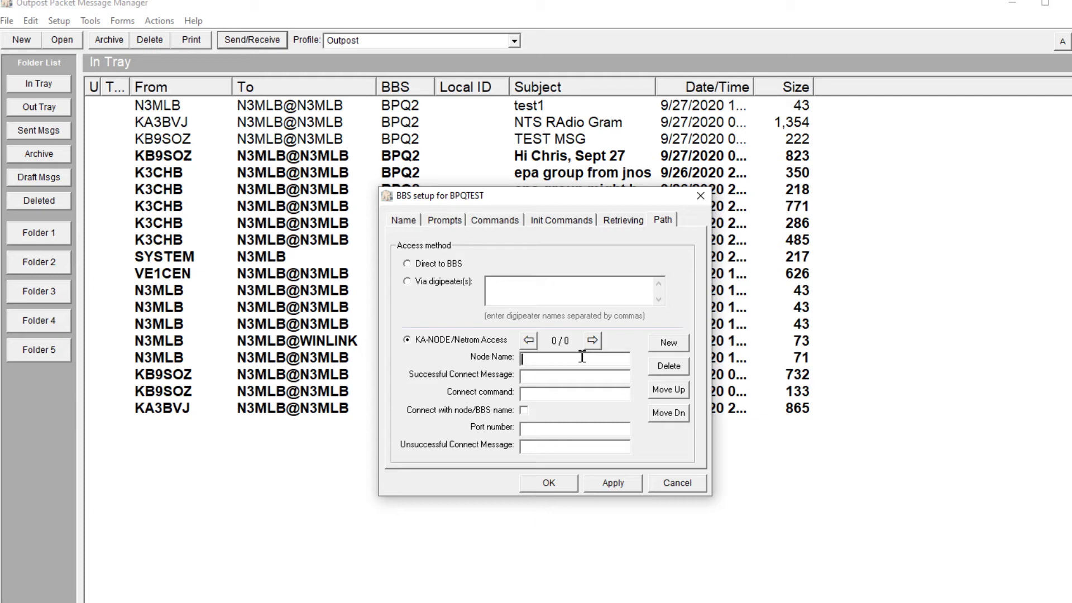
pyautogui.write('MLBBBS')
pyautogui.press('Tab')
pyautogui.write('N3')
pyautogui.press('BackSpace')
pyautogui.press('BackSpace')
pyautogui.write('N3MLB>')
# Set connect command BBS using the node/BBS name, port 1, and failure message ERROR.
pyautogui.click(574, 389)
pyautogui.write('BBS')
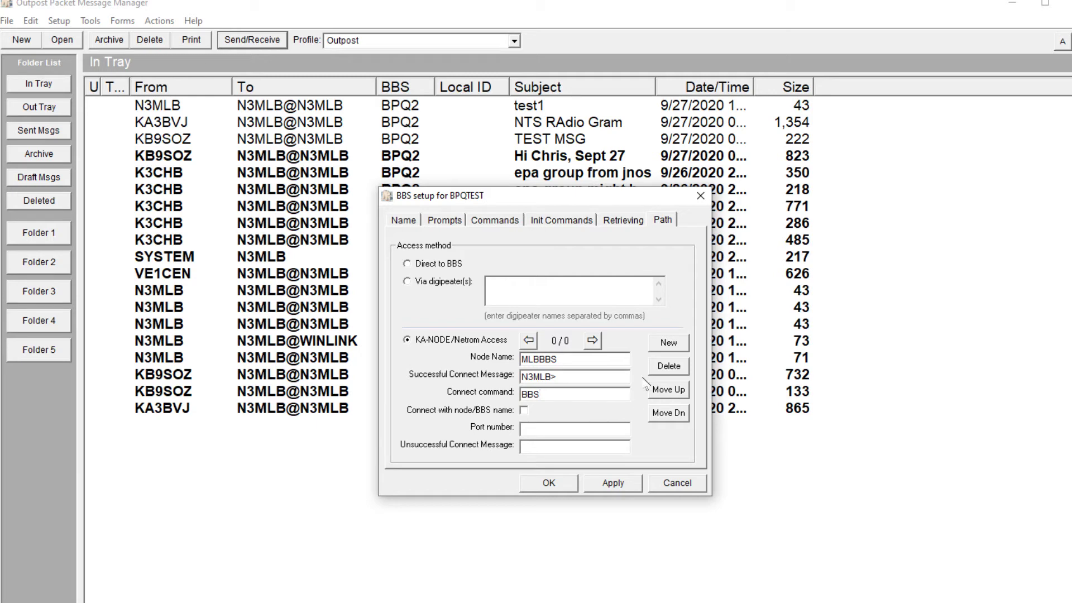
pyautogui.click(525, 410)
pyautogui.click(544, 428)
pyautogui.write('1')
pyautogui.press('Tab')
pyautogui.write('ERROR')
# Apply the path, add MLBBBS as node 1/1, and save the BBS settings.
pyautogui.click(551, 392)
pyautogui.click(613, 482)
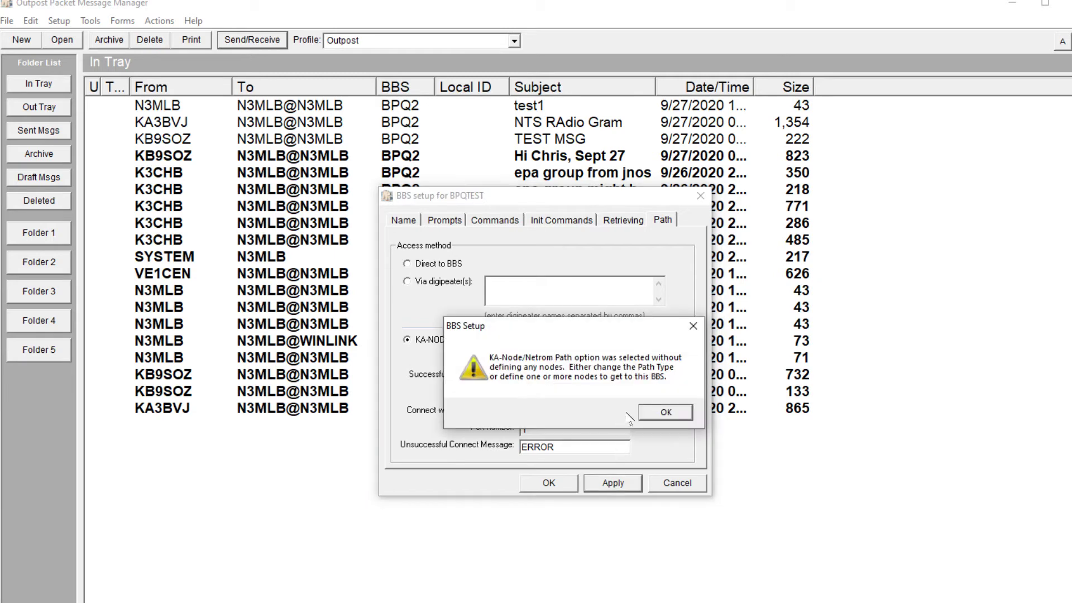
pyautogui.click(666, 412)
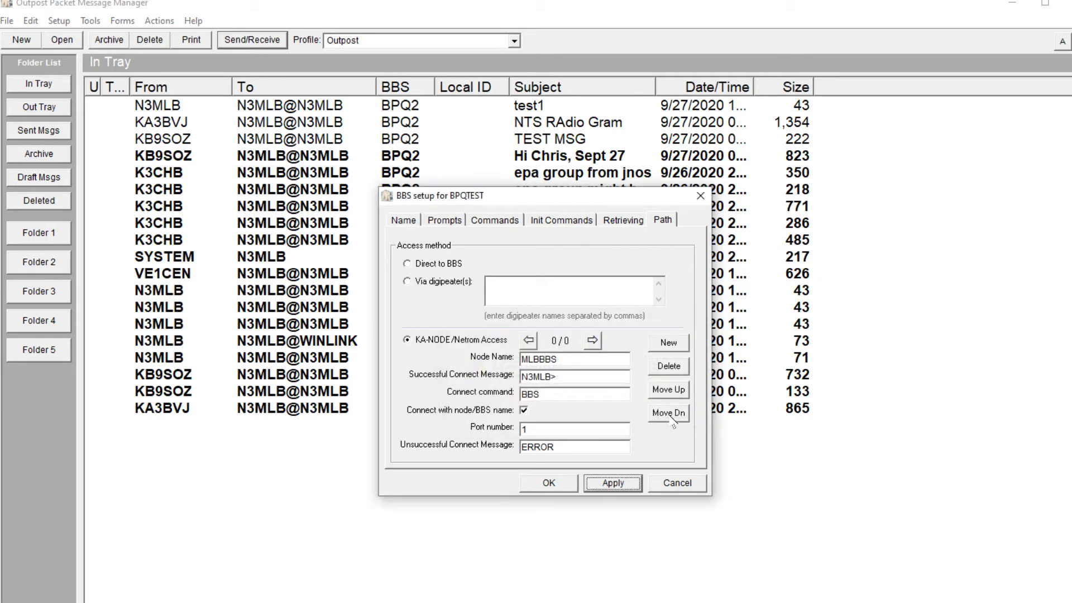
pyautogui.click(669, 343)
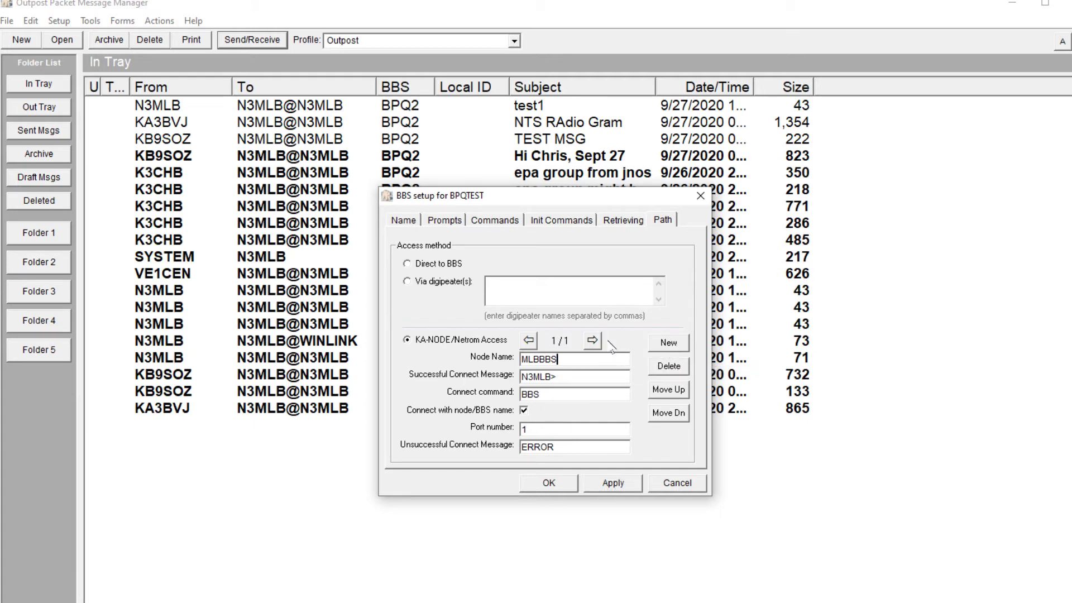
pyautogui.click(614, 484)
pyautogui.click(550, 482)
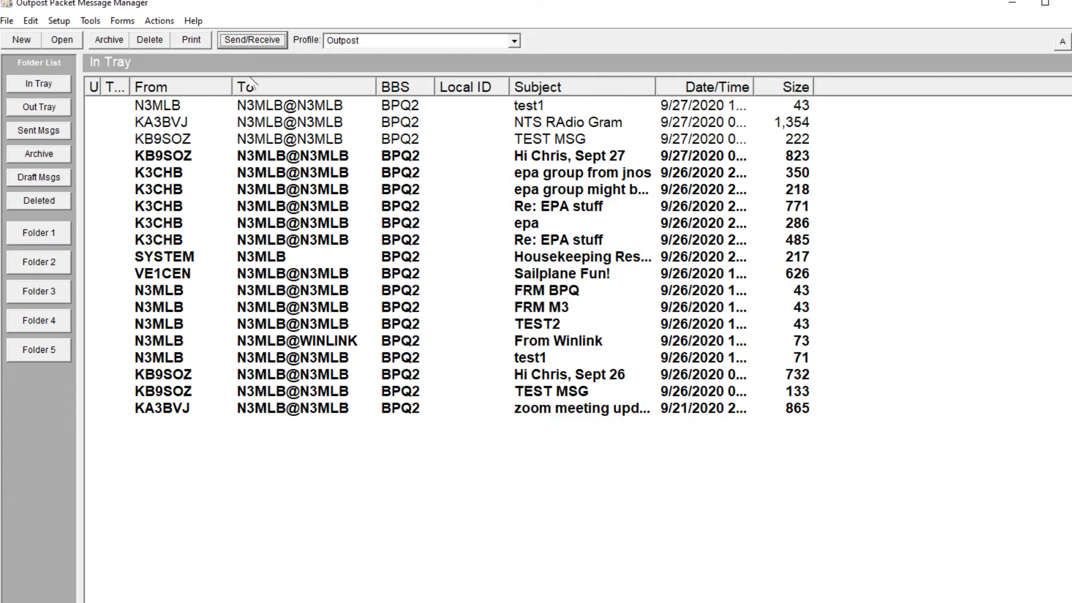
# Run a Send/Receive session via node MLBBBS to download new messages into the In Tray.
pyautogui.click(251, 44)
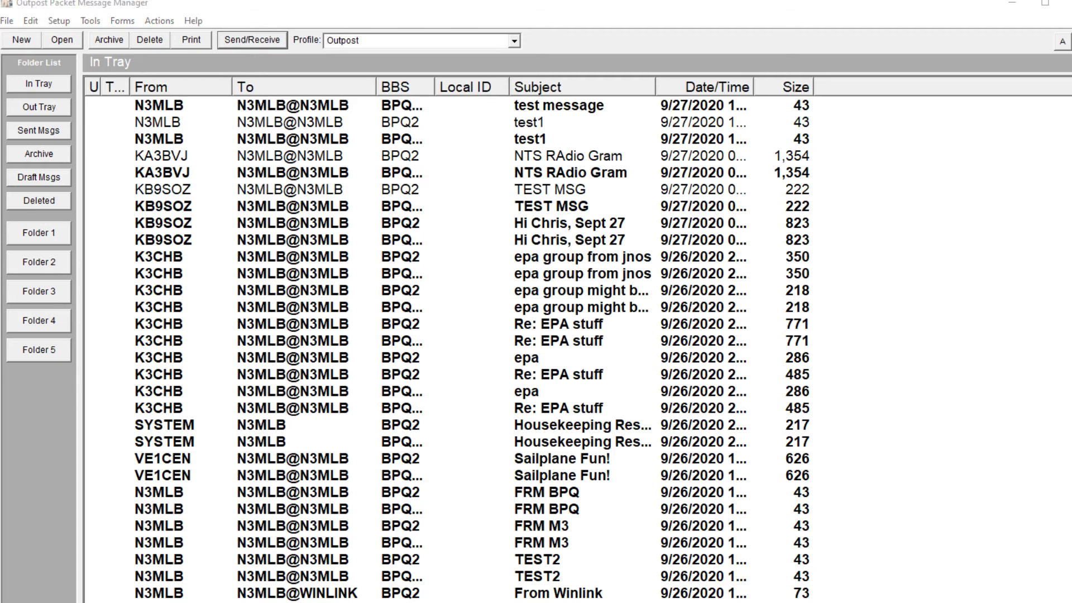
# In QtTermTCP, list BBS messages with LM and confirm it reports 'No Messages found'.
pyautogui.click(105, 585)
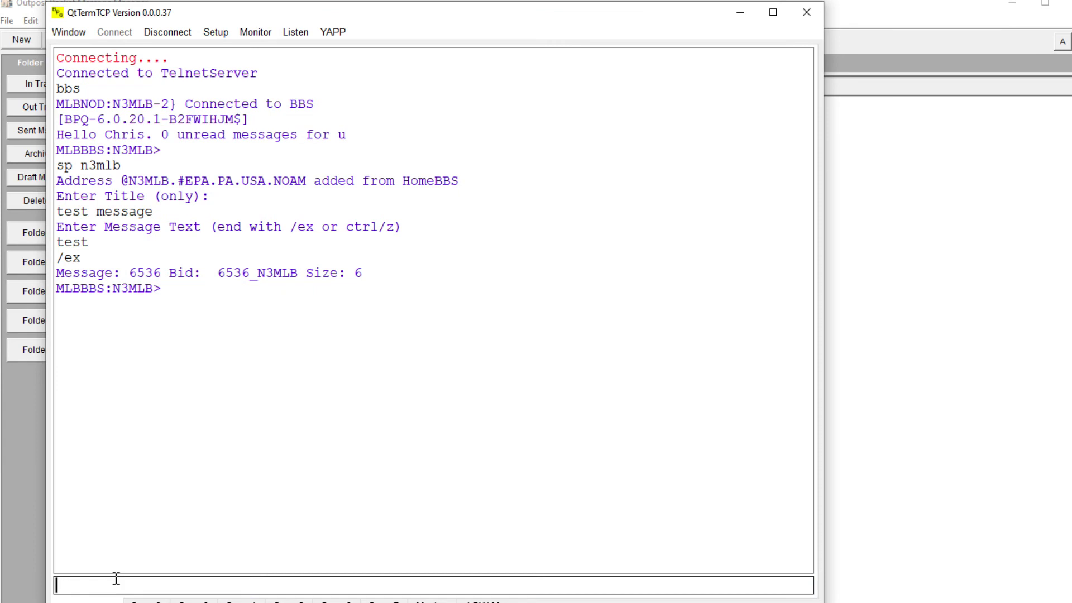
pyautogui.write('LM')
pyautogui.press('Return')
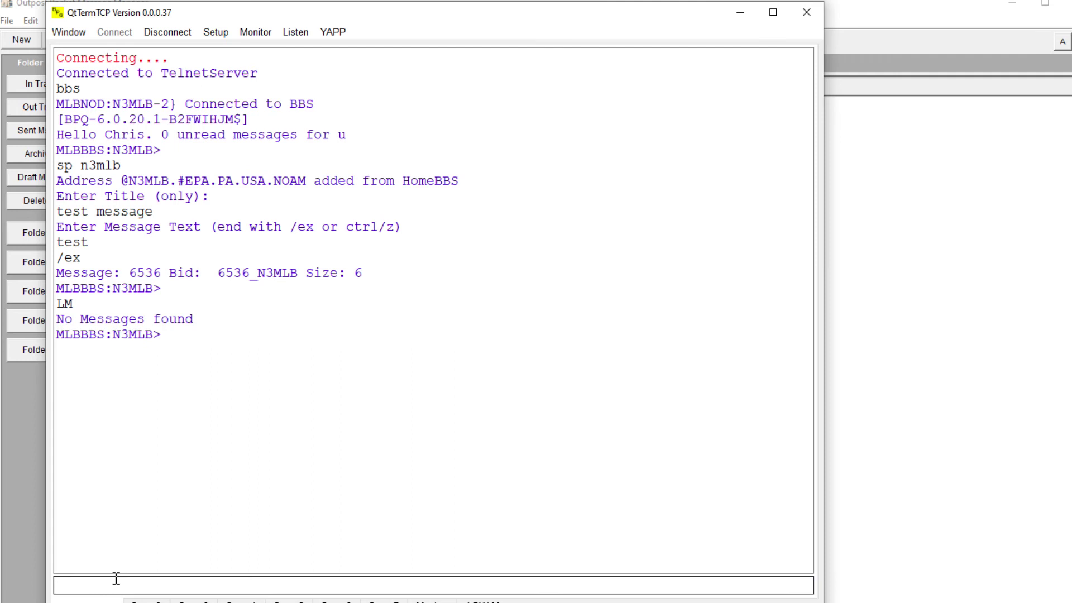
pyautogui.click(116, 578)
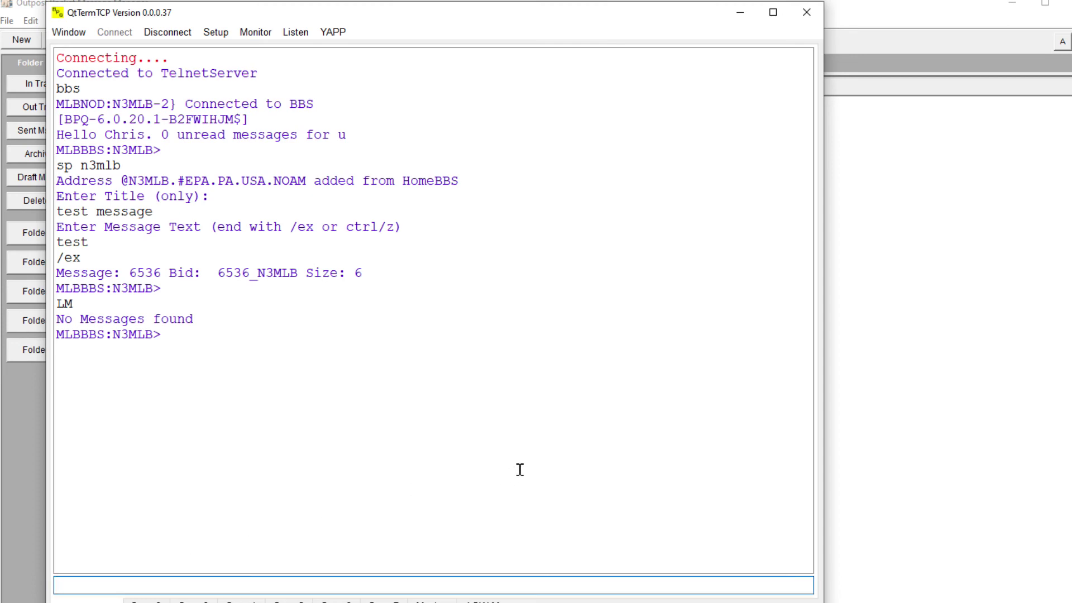
# Enable 'Keep messages on BBS' in BPQTEST's BBS Retrieving settings and save.
pyautogui.hotkey('alt', 'Tab')
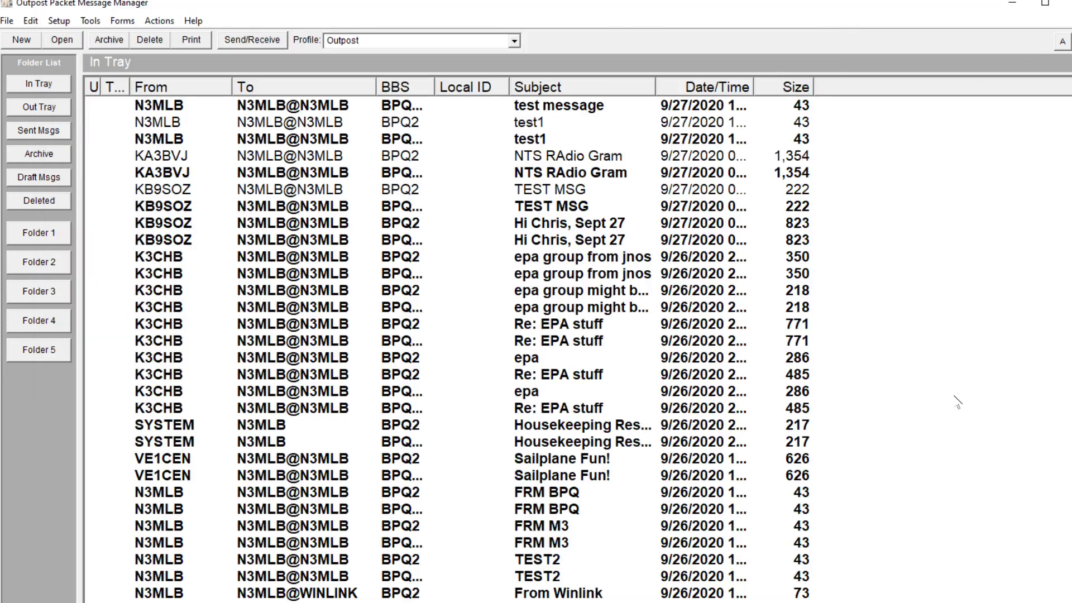
pyautogui.click(59, 21)
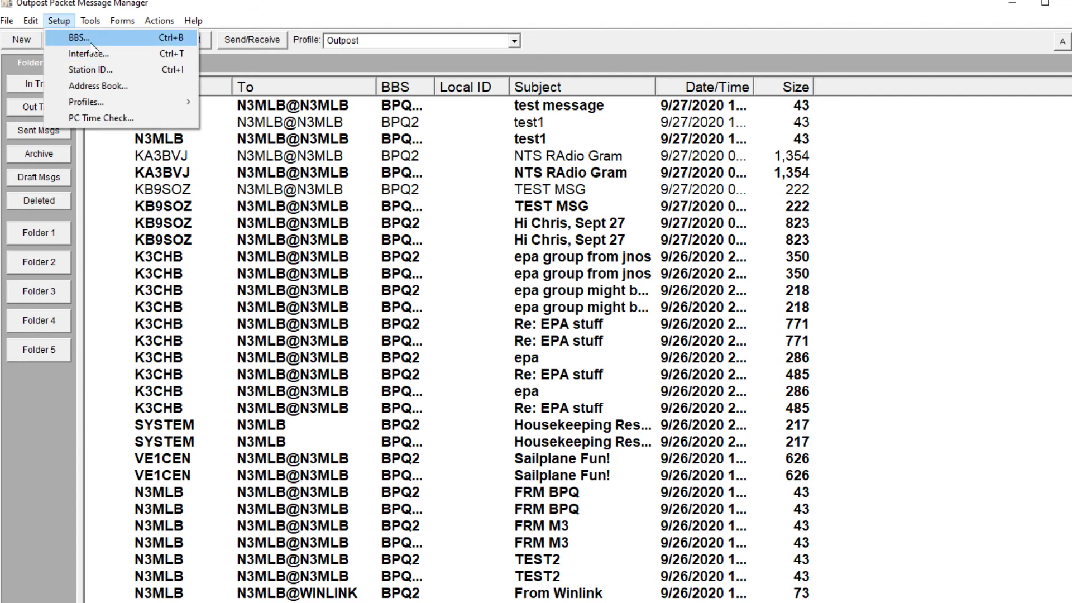
pyautogui.click(91, 43)
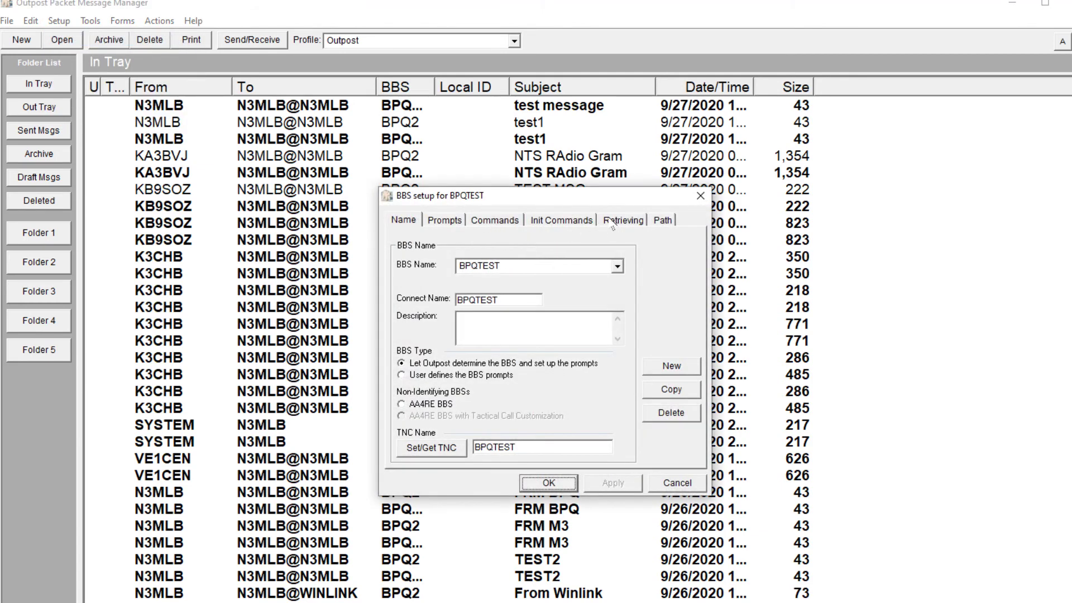
pyautogui.click(614, 221)
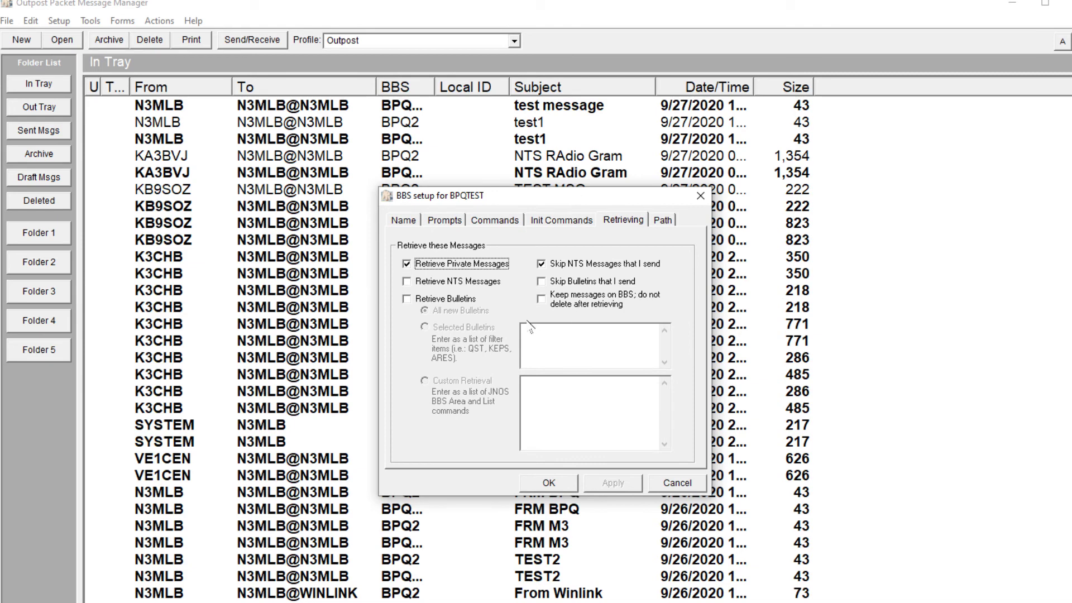
pyautogui.click(542, 299)
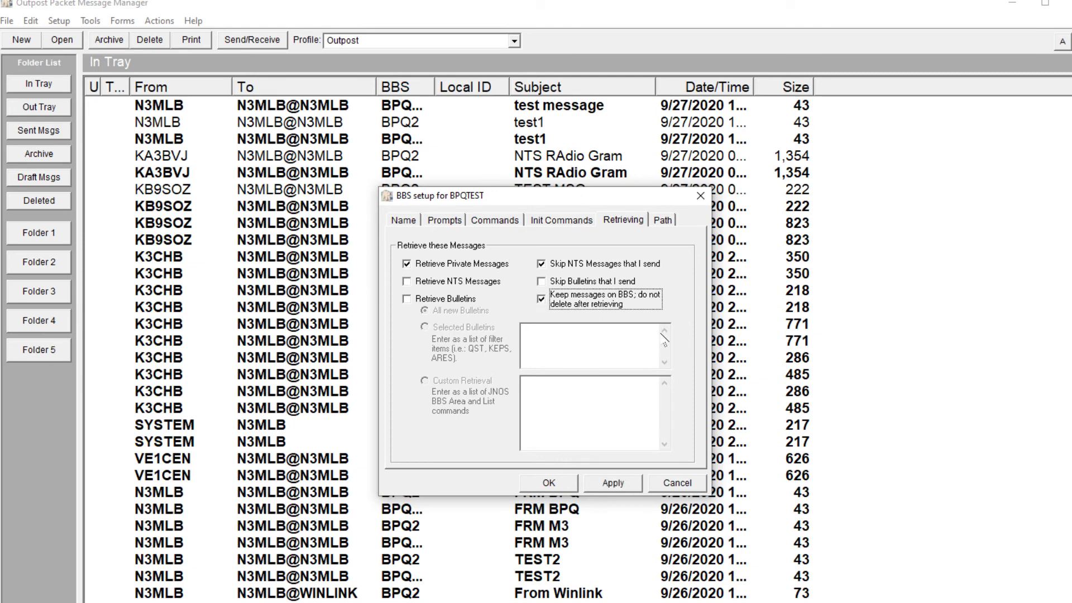
pyautogui.click(614, 483)
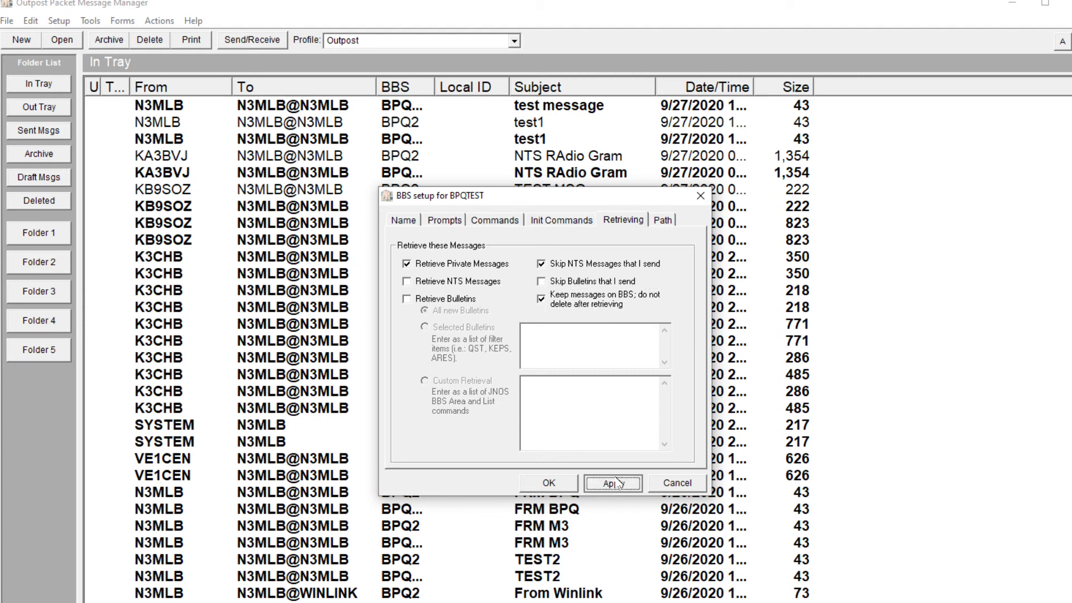
pyautogui.click(552, 482)
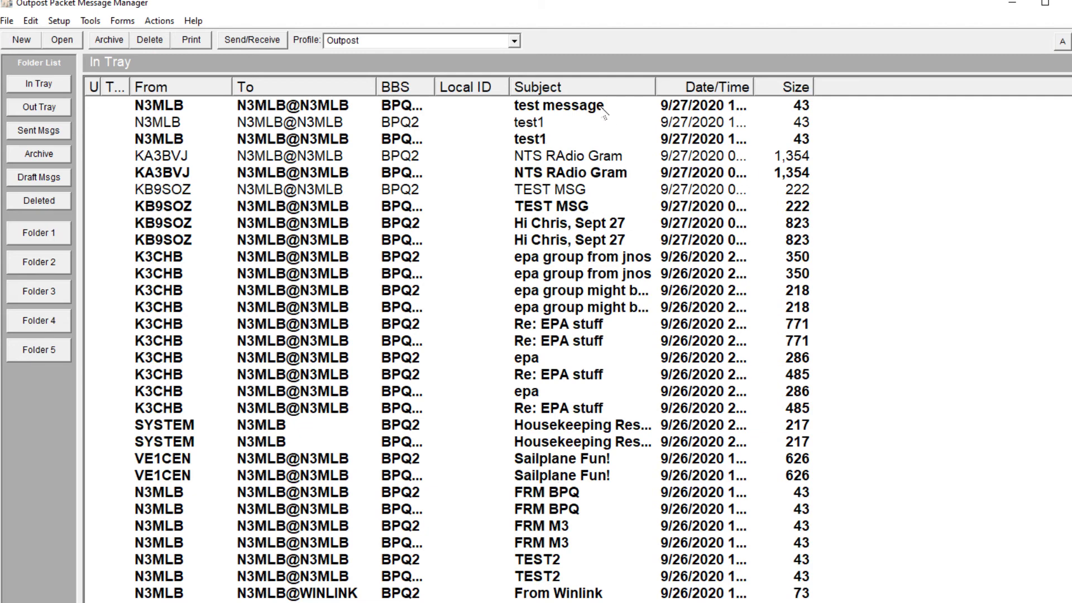
# Widen the To column so addresses fit, then open the newest test message.
pyautogui.moveTo(376, 87); pyautogui.dragTo(455, 92)
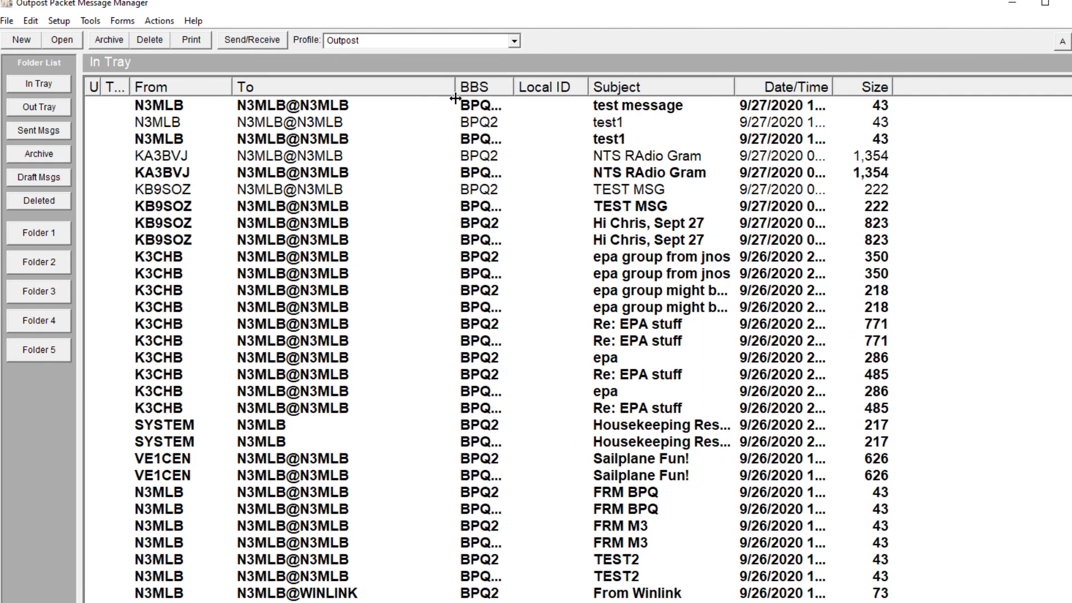
pyautogui.click(321, 109)
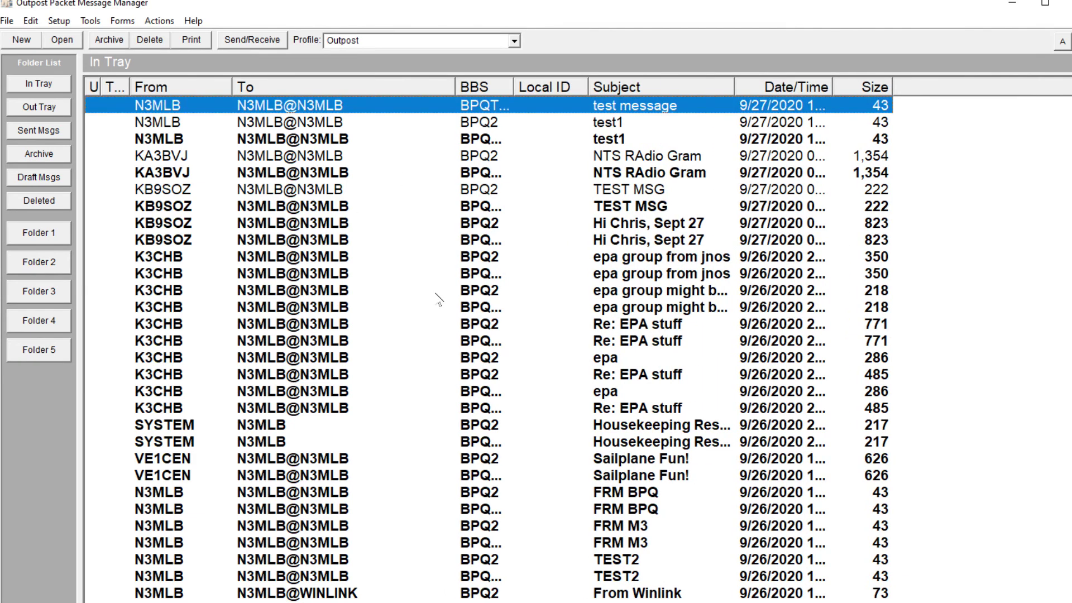
pyautogui.doubleClick(277, 108)
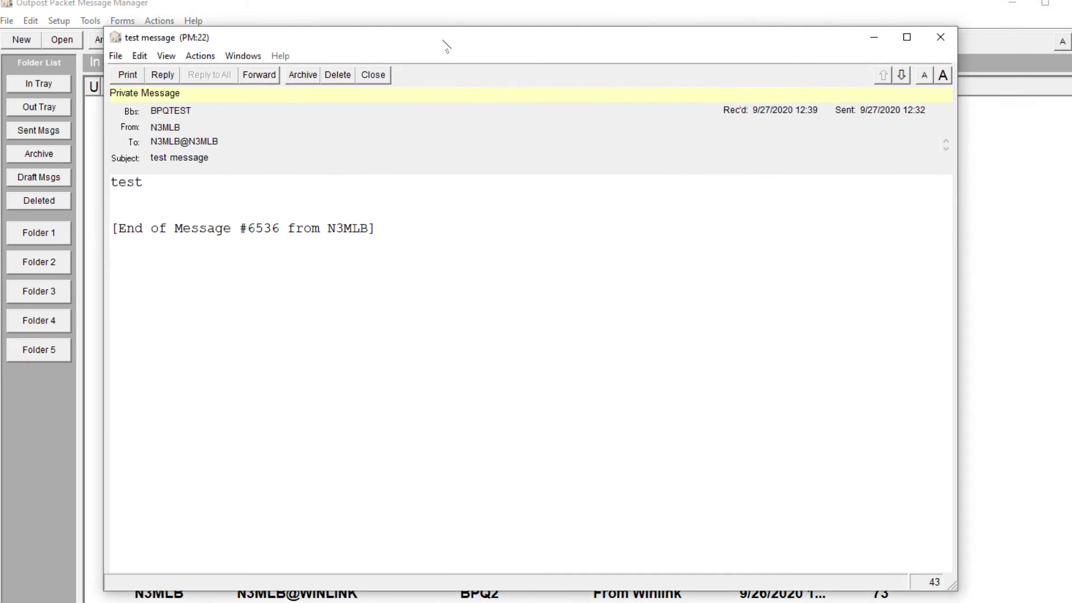
# Change the message display font to MILL, size 14, and close the message.
pyautogui.click(200, 56)
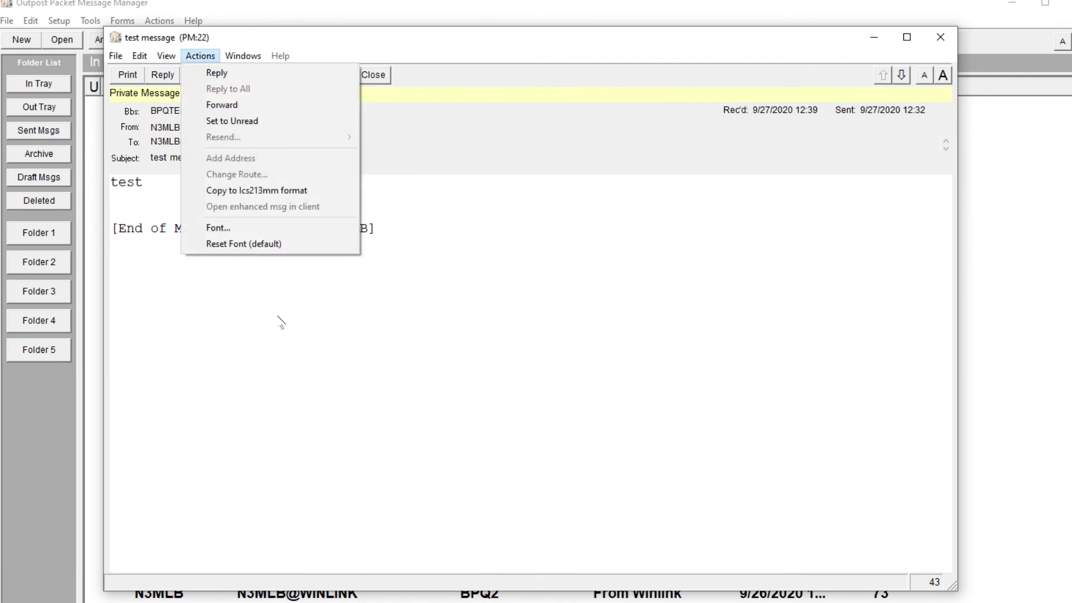
pyautogui.click(295, 228)
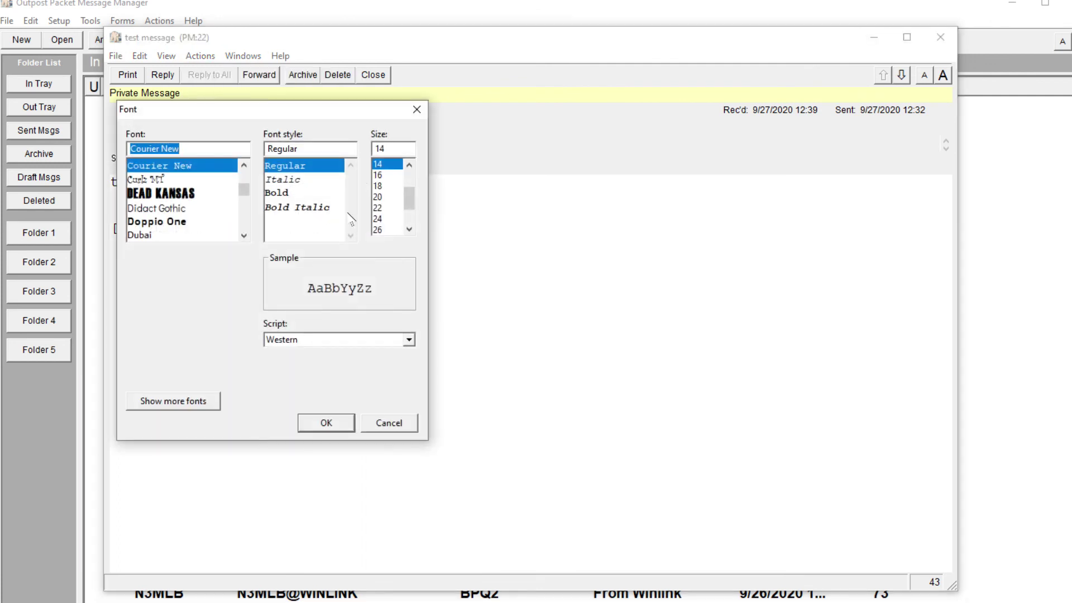
pyautogui.scroll(-5, 250, 208)
pyautogui.scroll(-10, 250, 208)
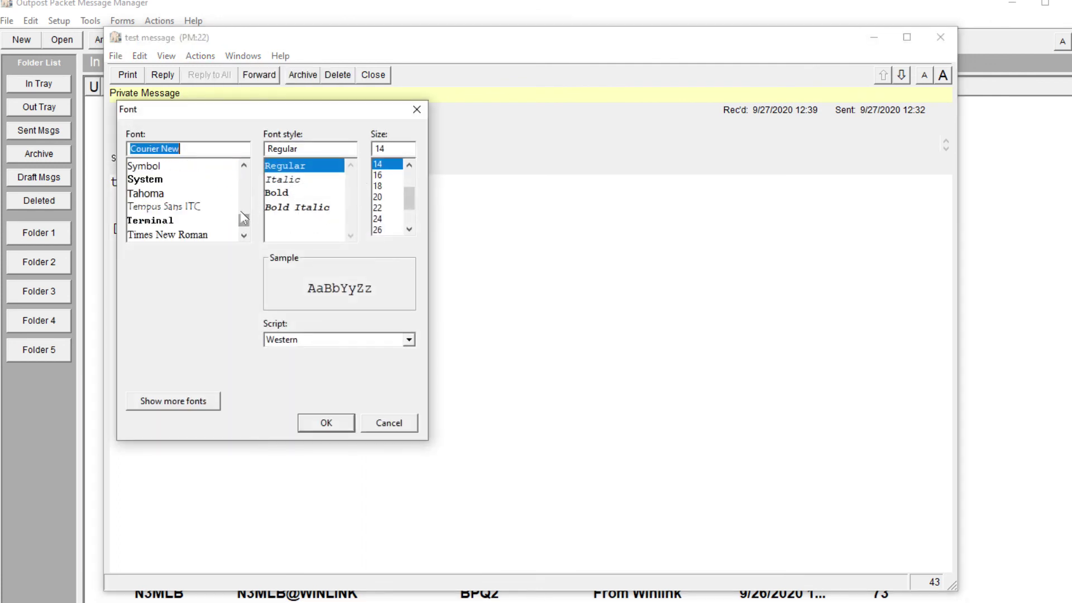
pyautogui.write('MIL')
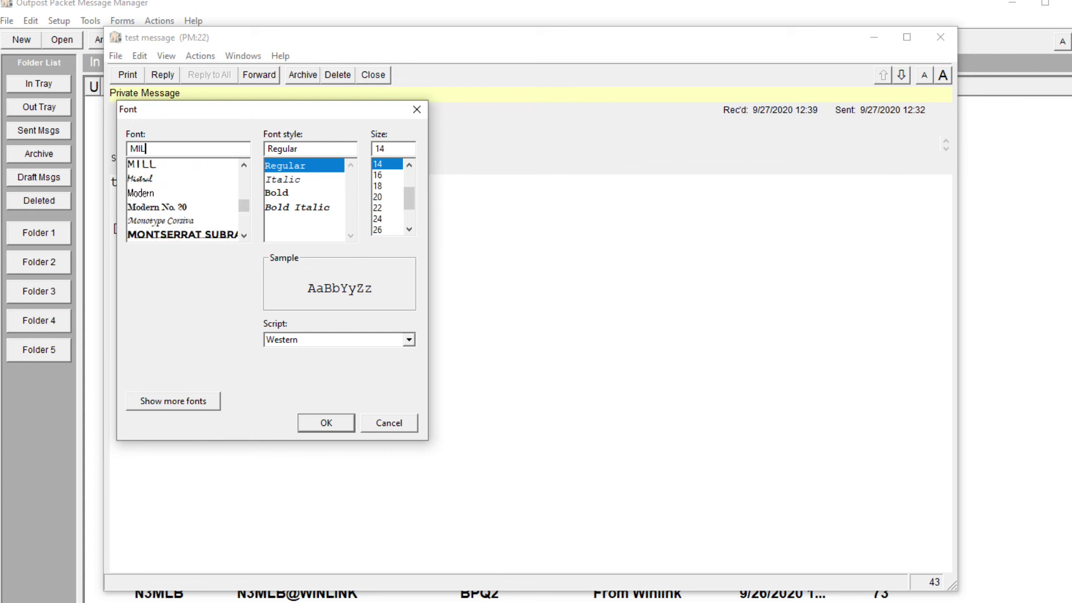
pyautogui.click(166, 166)
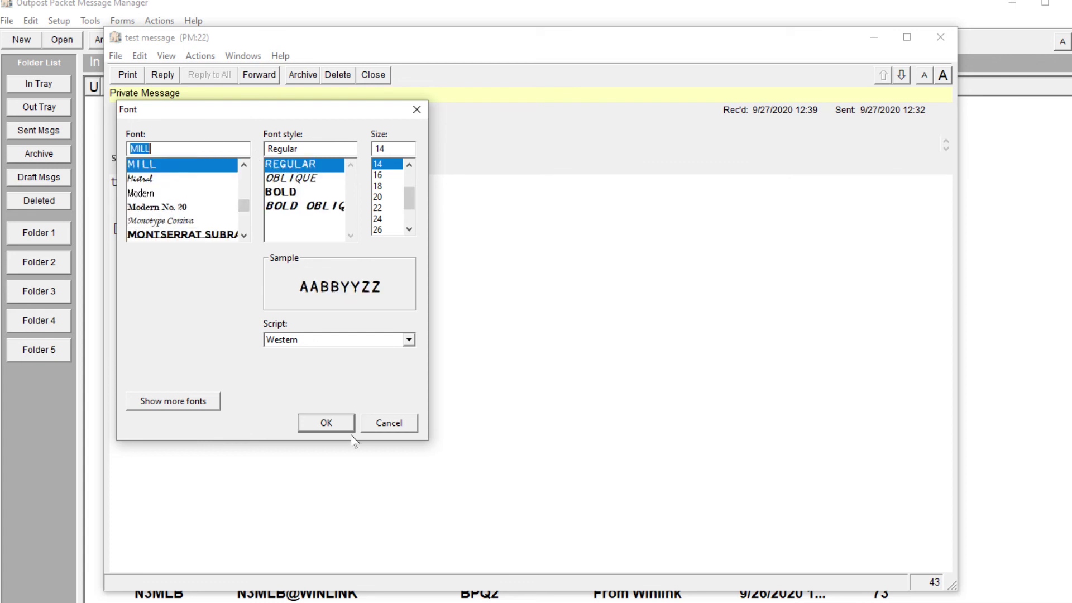
pyautogui.click(327, 423)
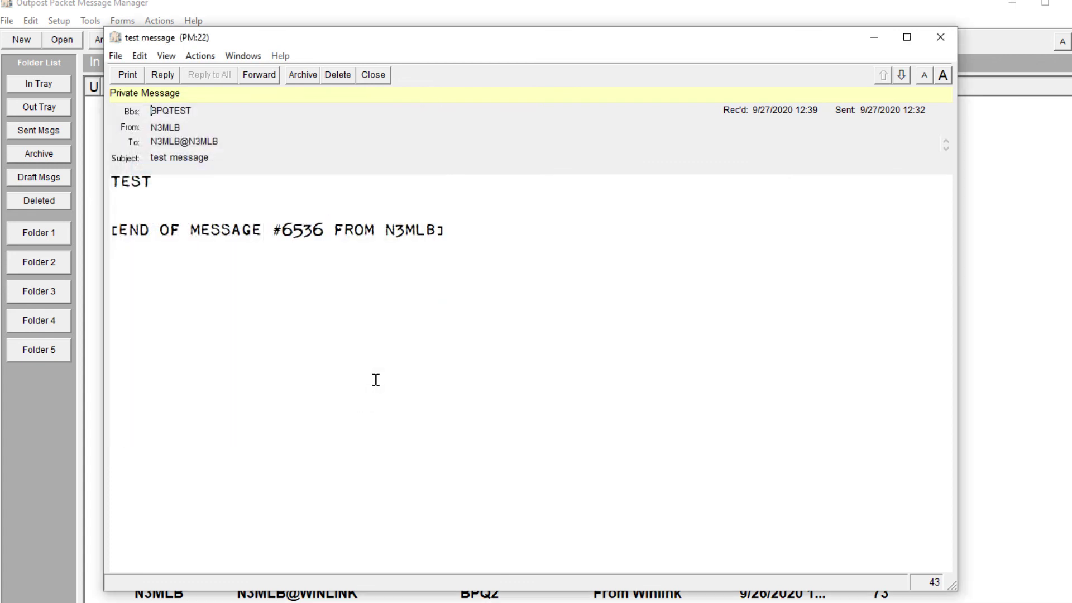
pyautogui.click(940, 37)
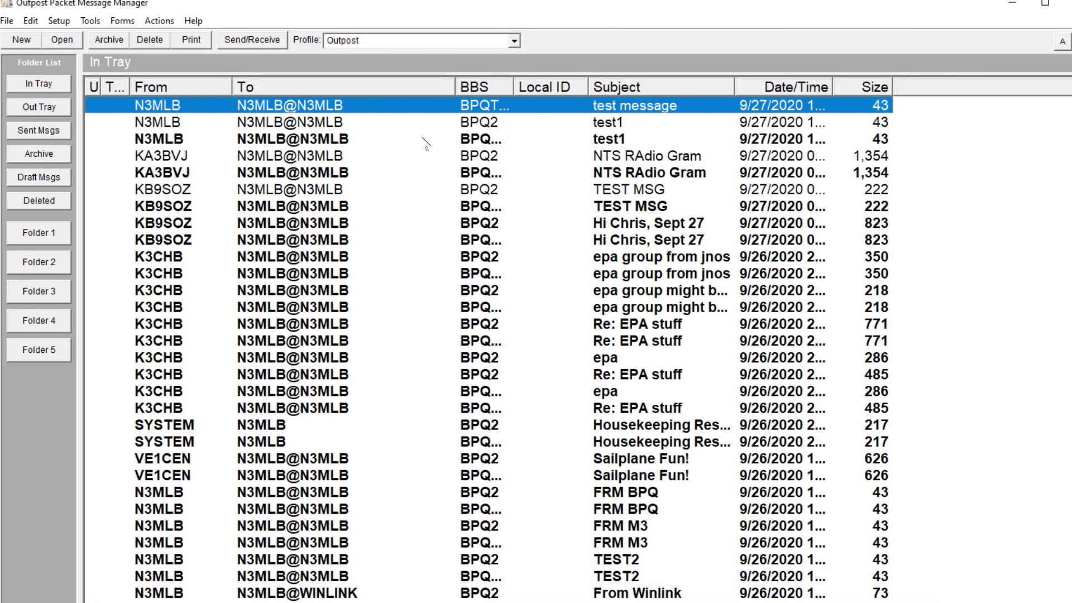
# Open the NTS RAdio Gram, reset the message font to default, and close it.
pyautogui.doubleClick(561, 173)
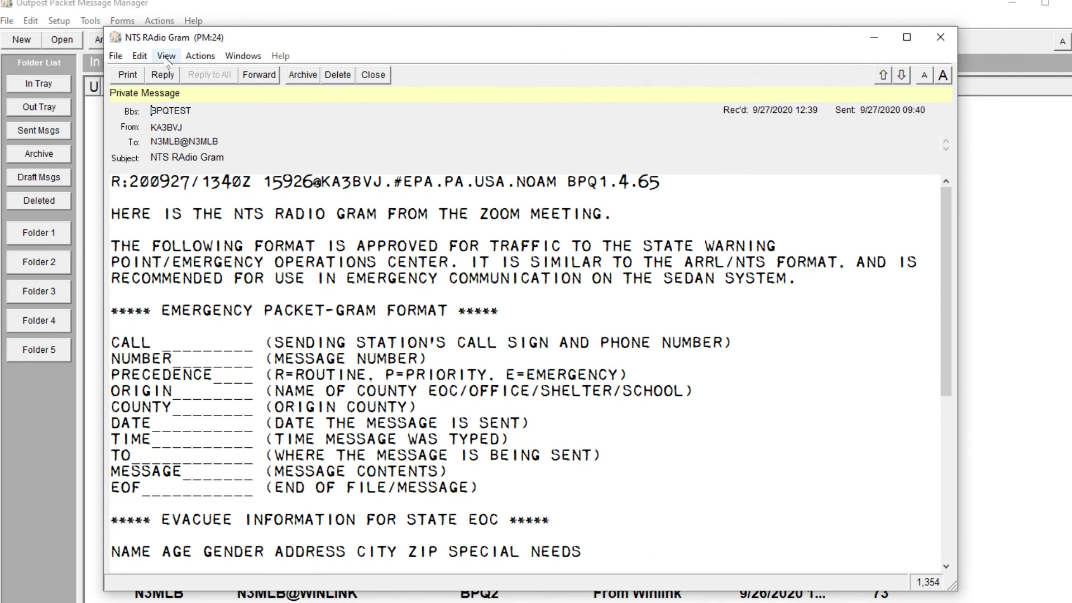
pyautogui.click(200, 56)
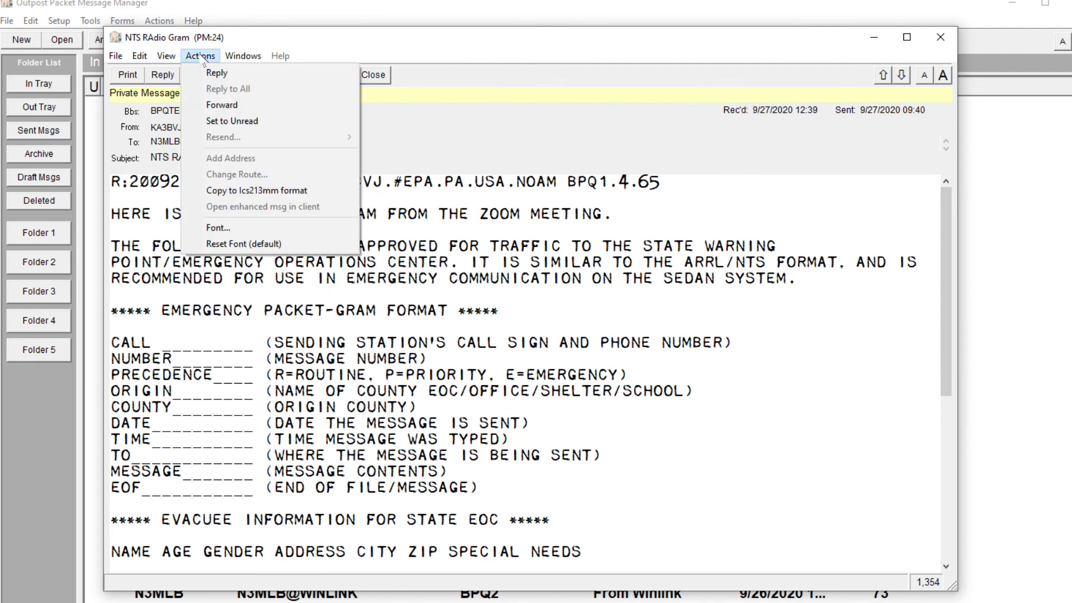
pyautogui.click(287, 244)
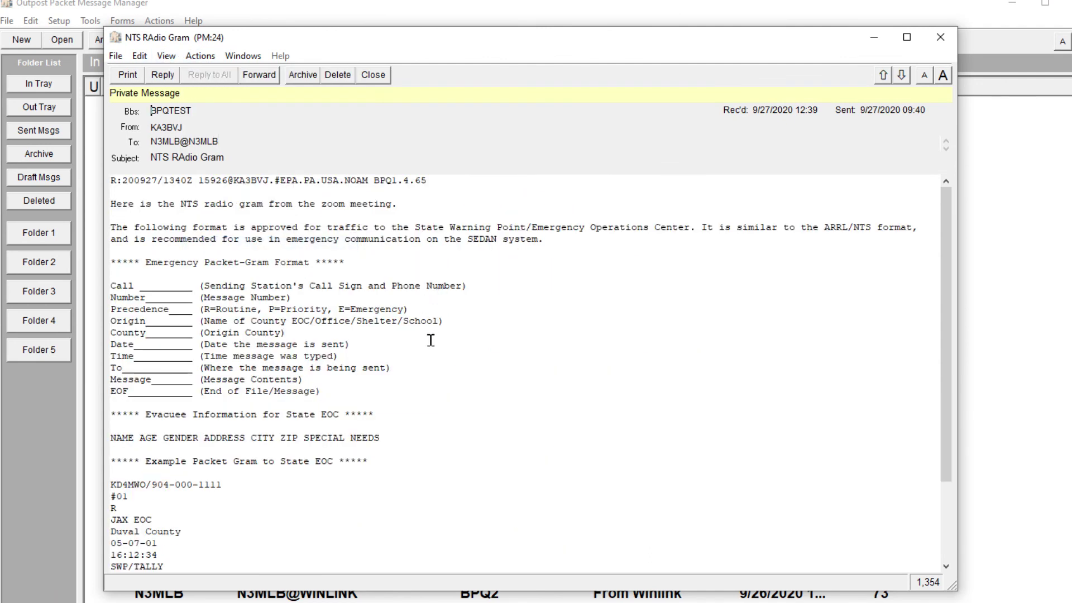
pyautogui.click(941, 37)
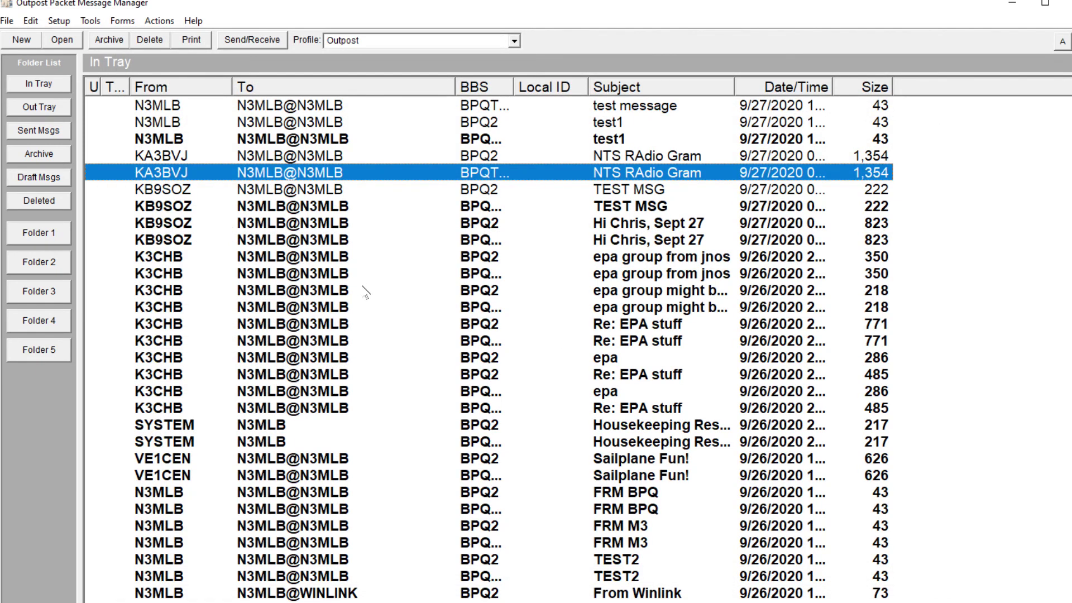